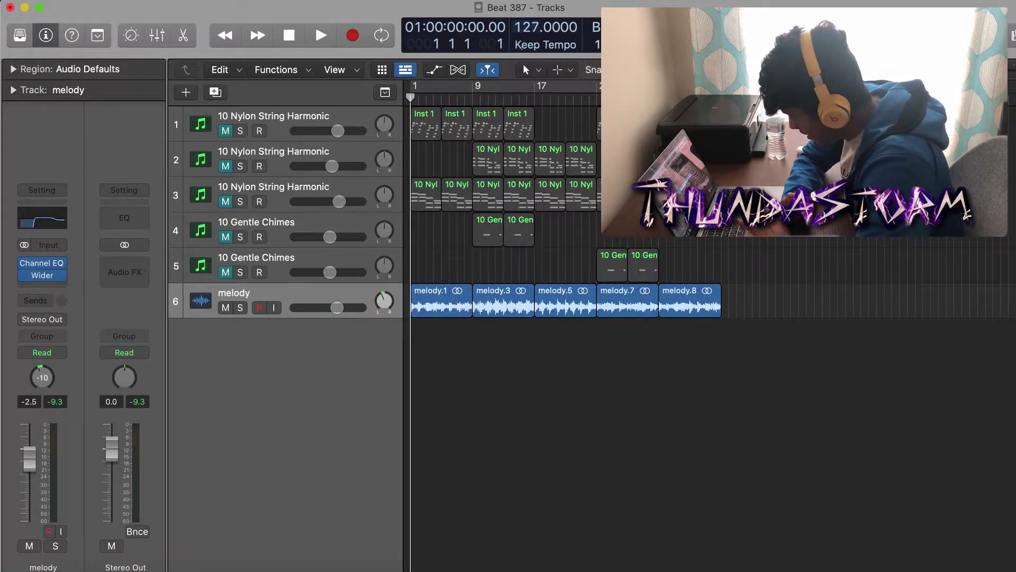
# - Drag the LCD tempo value down to 126 BPM
pyautogui.moveTo(545, 27); pyautogui.dragTo(524, 56)
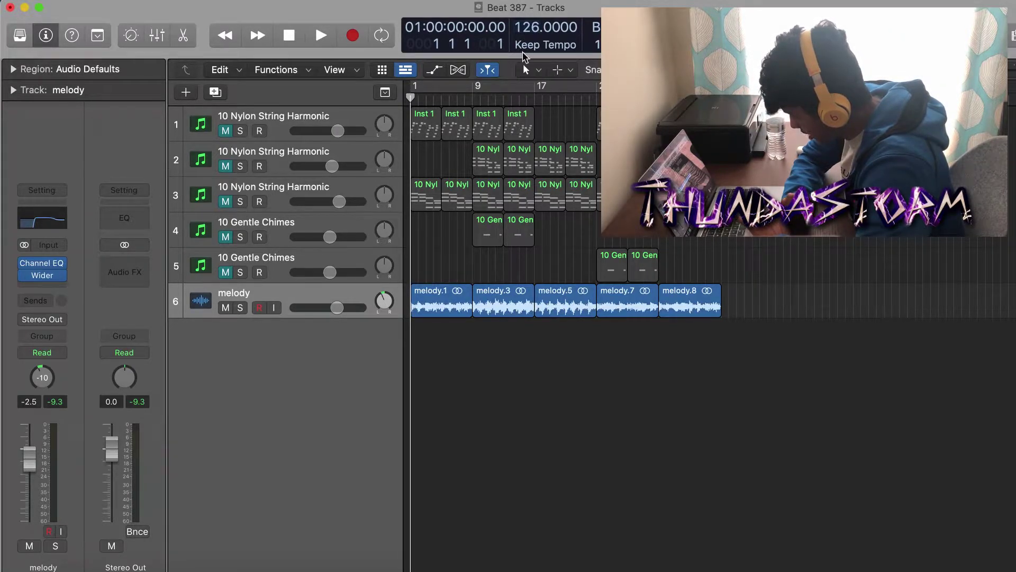
# - Solo the first nylon guitar track and loop-play its Inst 1 melody in the Piano Roll
pyautogui.click(412, 94)
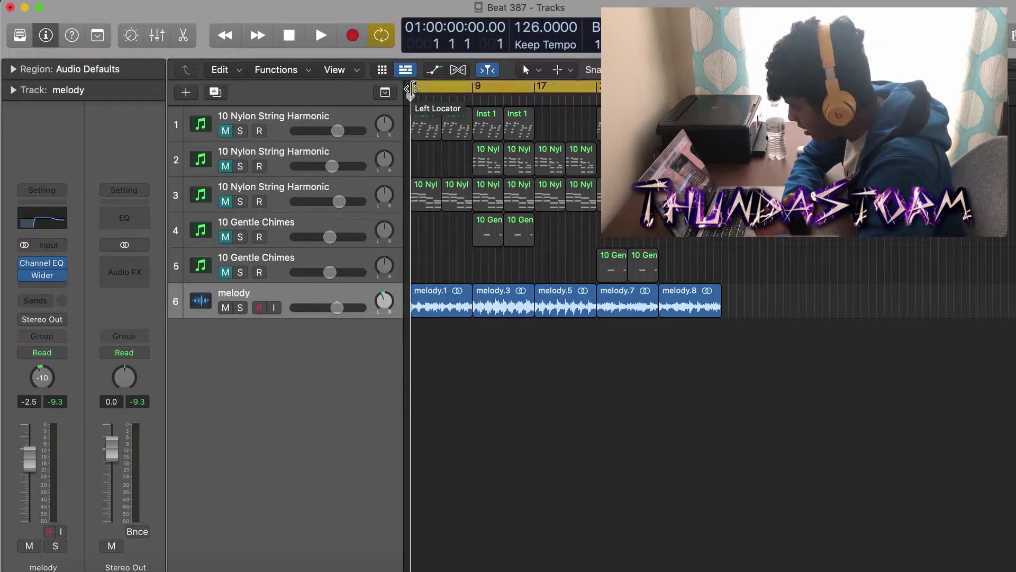
pyautogui.doubleClick(426, 124)
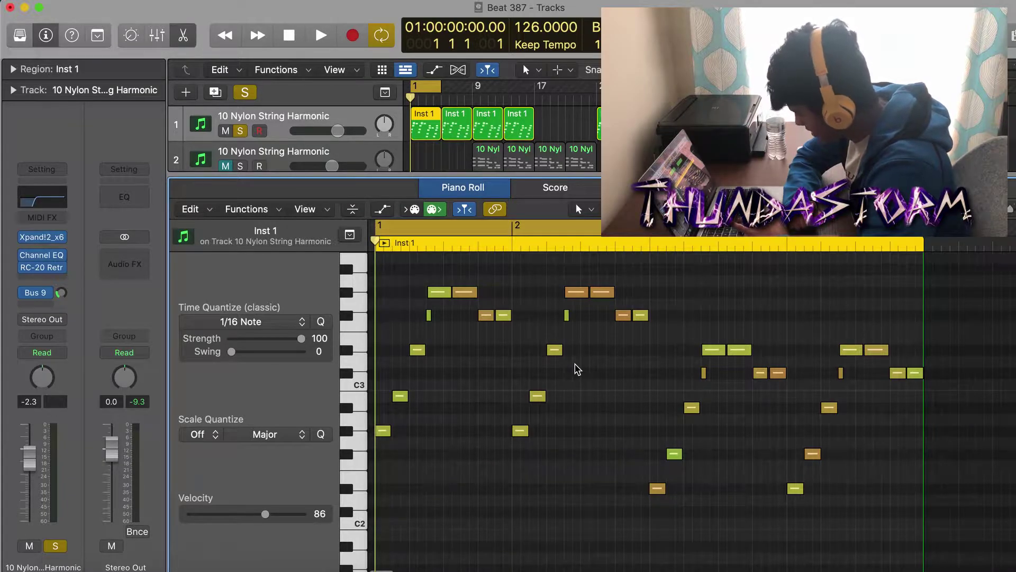
pyautogui.press('space')
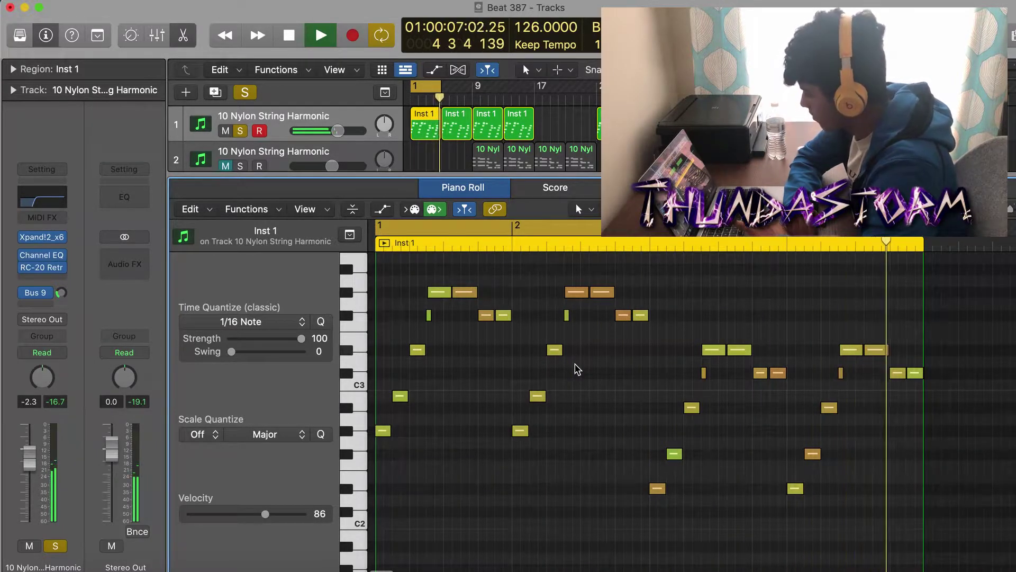
pyautogui.press('space')
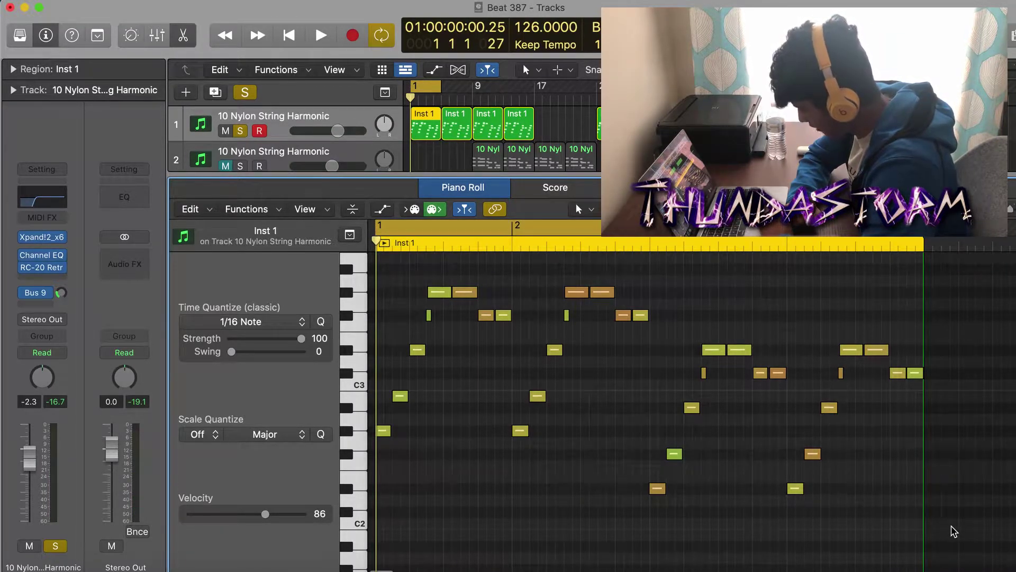
# - Select the 16 higher melody notes, transpose them up 3 semitones and back down
pyautogui.moveTo(951, 527); pyautogui.dragTo(666, 325)
pyautogui.scroll(5, 665, 323)
pyautogui.scroll(-6, 666, 326)
pyautogui.scroll(3, 668, 330)
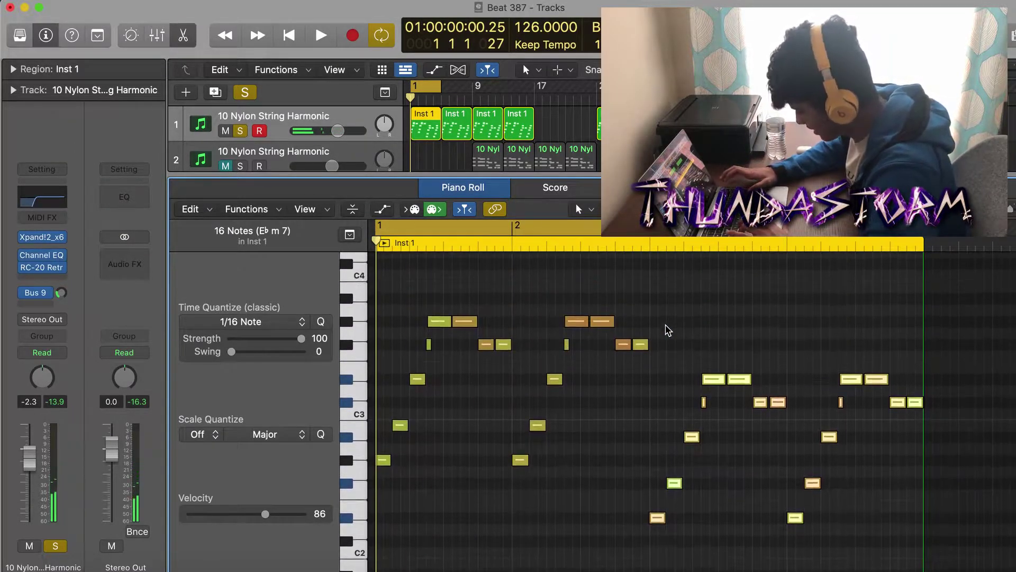
pyautogui.hotkey('alt', 'Up')
pyautogui.hotkey('alt', 'Up')
pyautogui.hotkey('alt', 'Up')
pyautogui.hotkey('alt', 'Down')
pyautogui.hotkey('alt', 'Down')
pyautogui.hotkey('alt', 'Down')
pyautogui.click(665, 325)
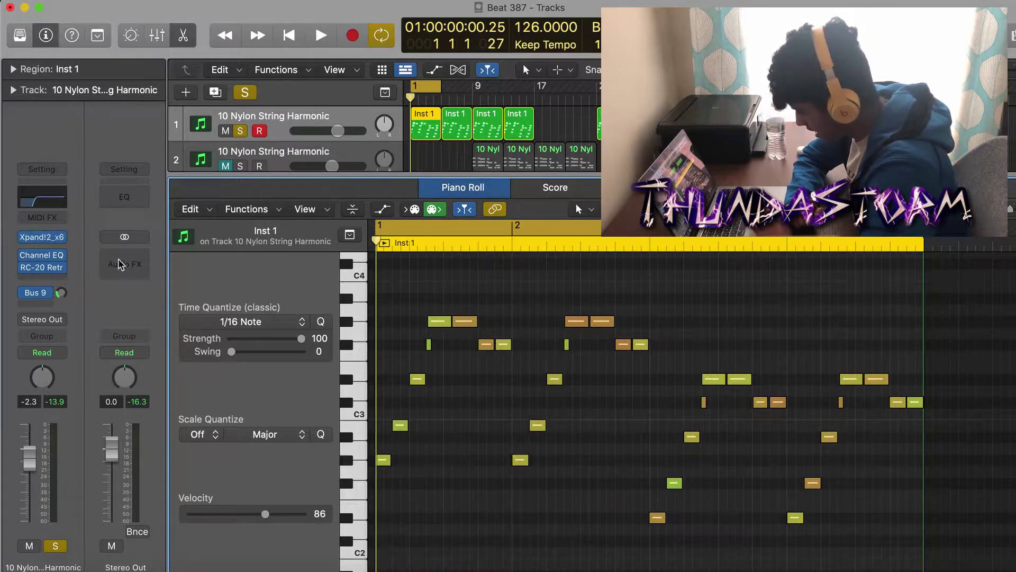
# - Check the pitches of the low G#2 and D#3 notes, then select the lower middle group
pyautogui.click(384, 460)
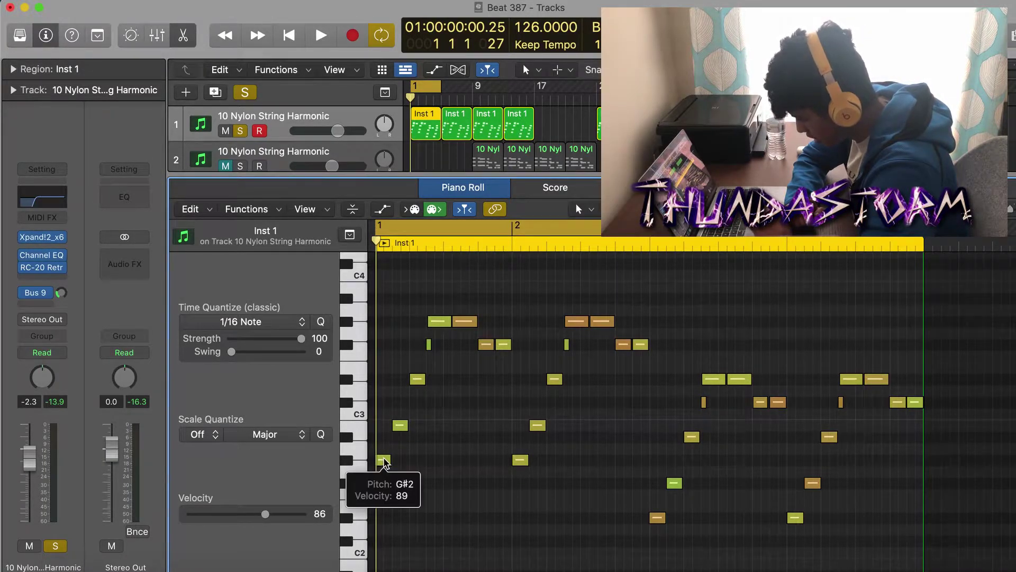
pyautogui.click(403, 426)
pyautogui.click(418, 381)
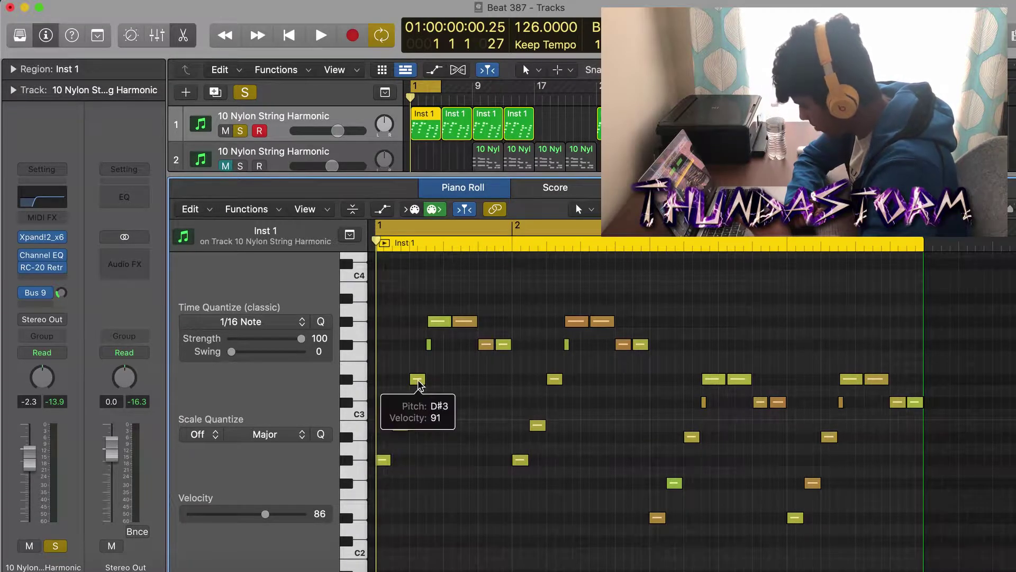
pyautogui.moveTo(732, 556); pyautogui.dragTo(630, 426)
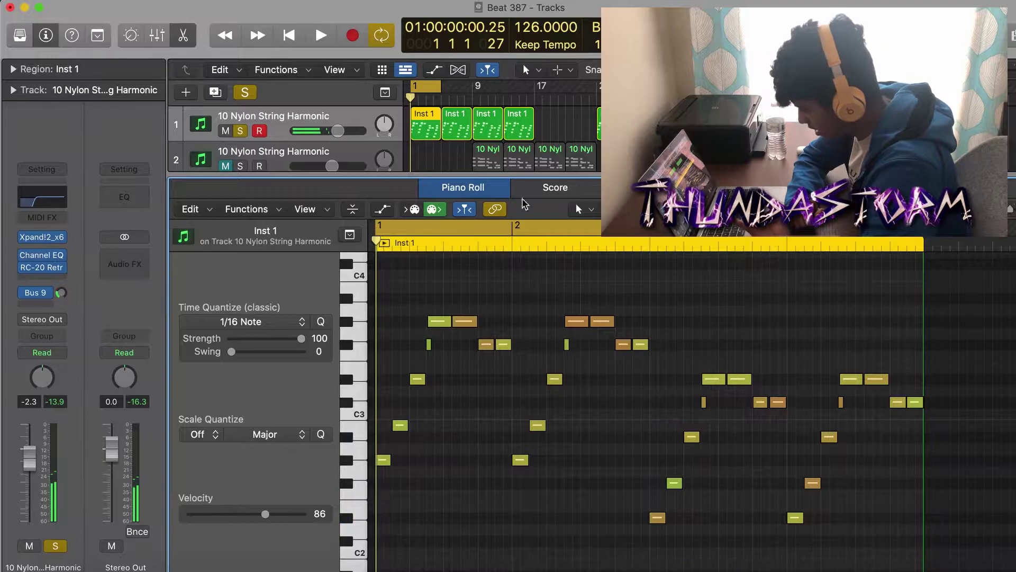
# - Solo the third nylon guitar track, audition its chord region, then return to the track list
pyautogui.click(501, 189)
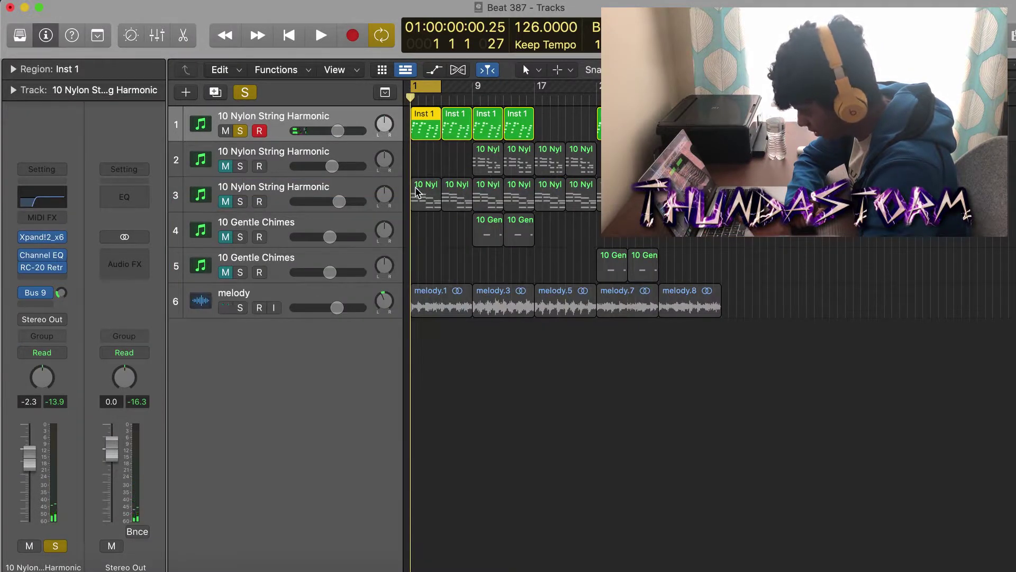
pyautogui.click(270, 195)
pyautogui.click(241, 202)
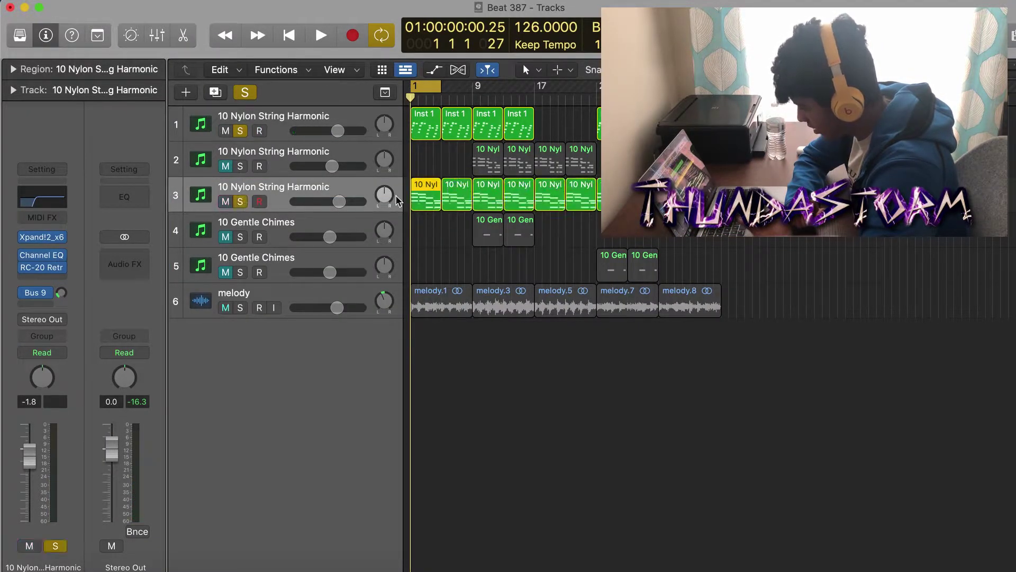
pyautogui.doubleClick(422, 202)
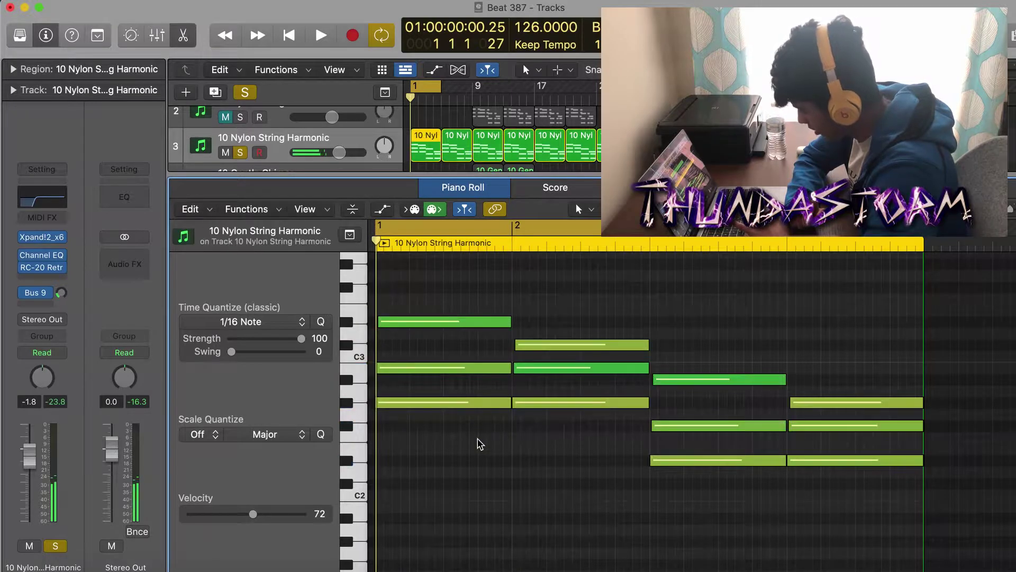
pyautogui.press('space')
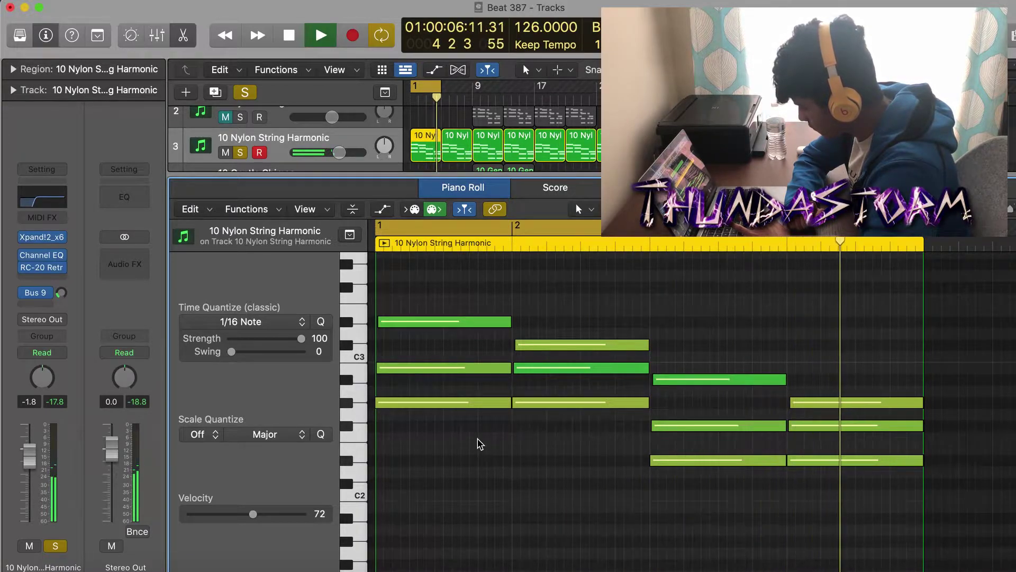
pyautogui.press('space')
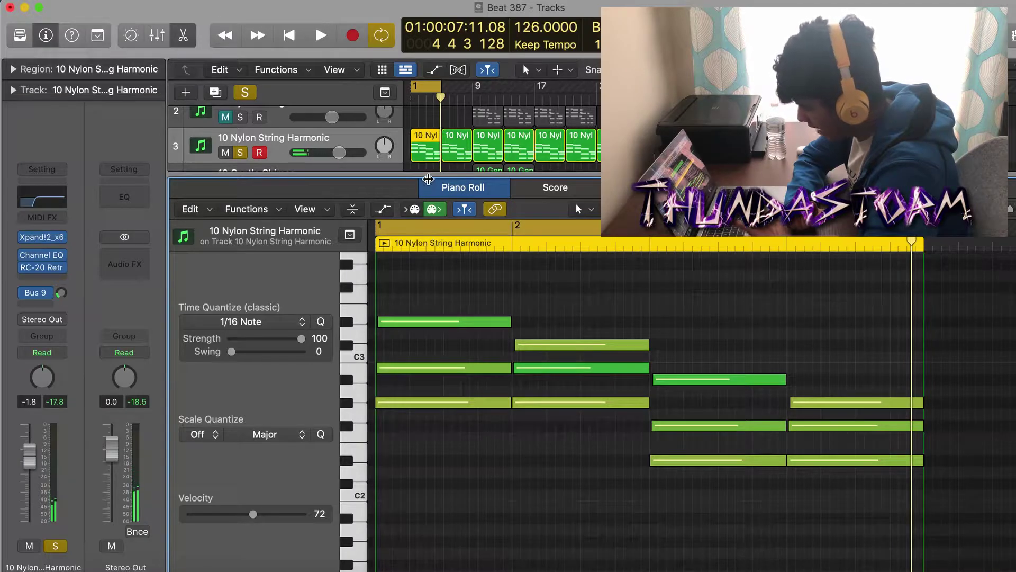
pyautogui.press('e')
pyautogui.click(451, 174)
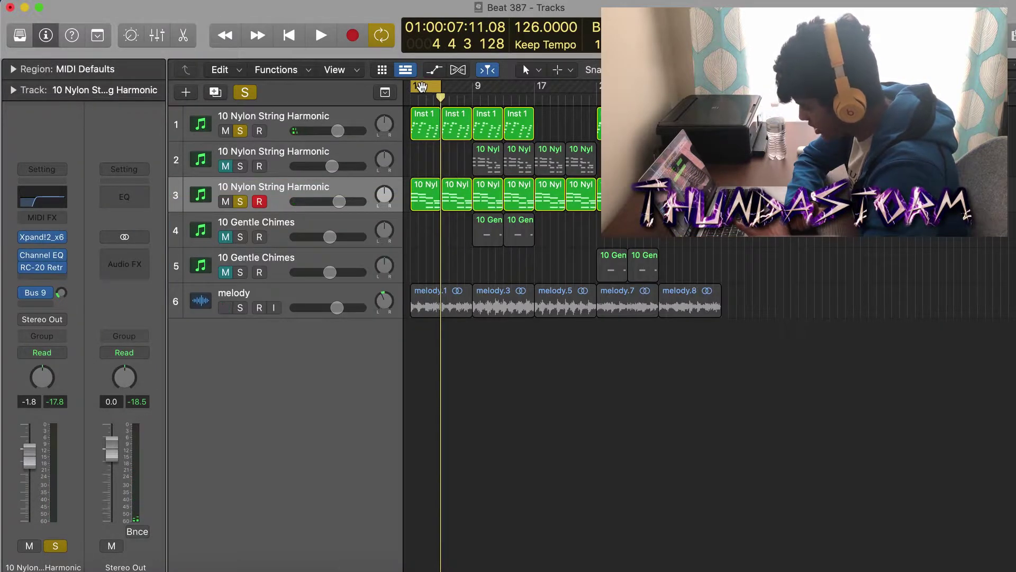
# - Move the loop range to bars 9–13 and solo the second nylon guitar track instead of the first
pyautogui.moveTo(426, 86); pyautogui.dragTo(488, 86)
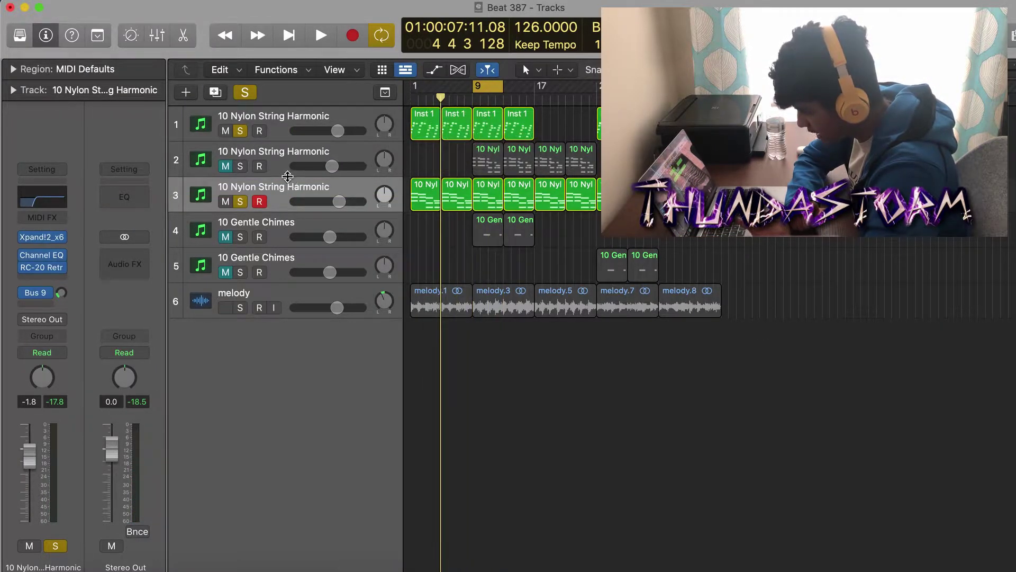
pyautogui.click(241, 165)
pyautogui.click(240, 131)
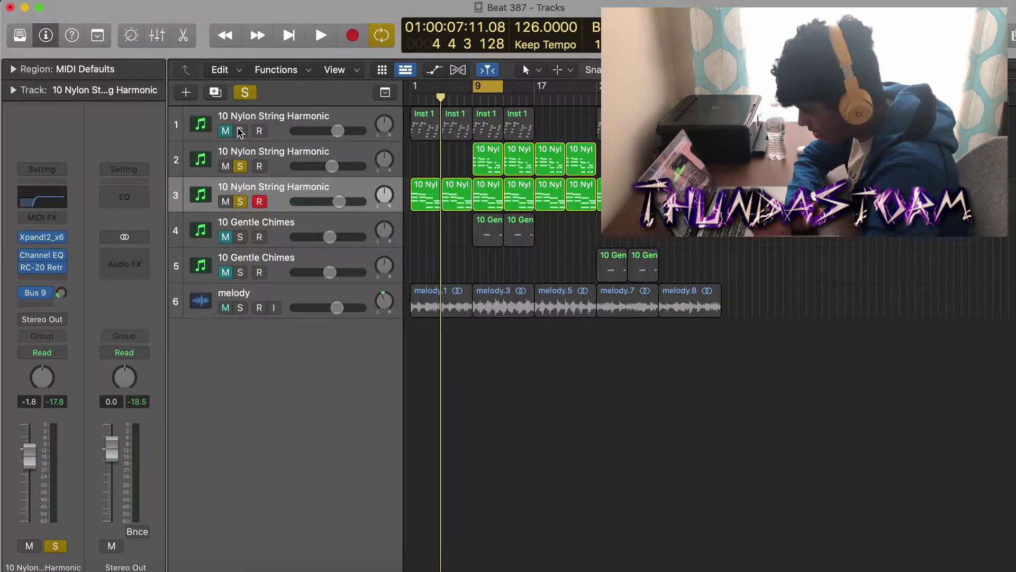
pyautogui.click(275, 160)
# - Play the second nylon track's bar 9 region in the note editor, then clear all solos
pyautogui.doubleClick(491, 153)
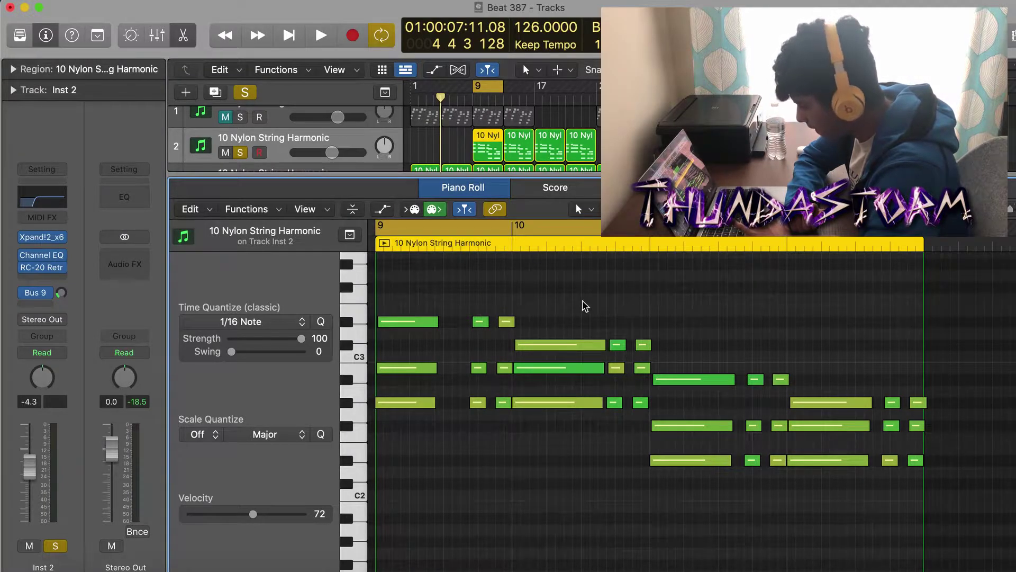
pyautogui.press('space')
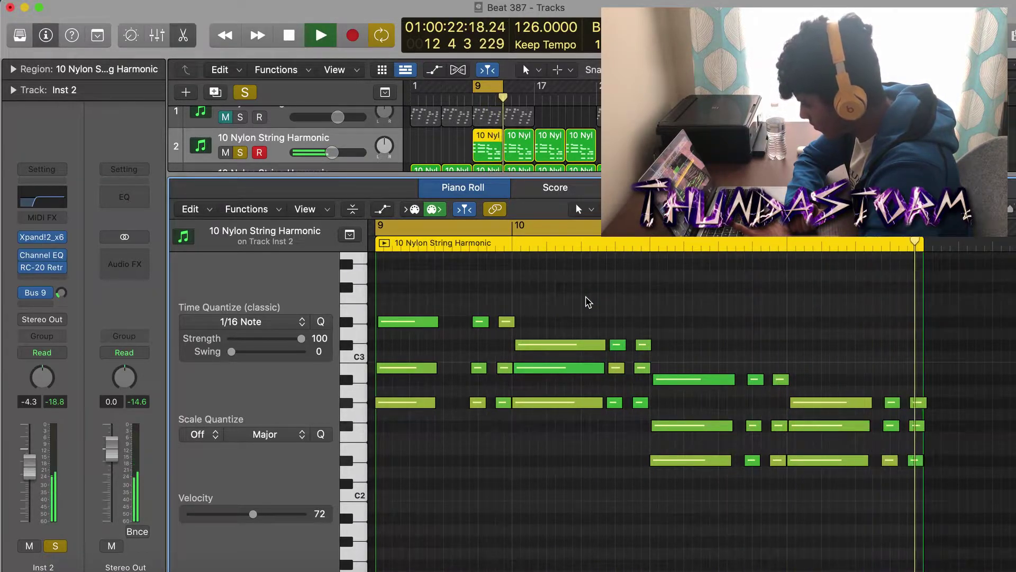
pyautogui.press('space')
pyautogui.press('p')
pyautogui.click(244, 93)
# - Mute the second and third nylon guitar tracks and unmute the first Gentle Chimes track
pyautogui.click(430, 230)
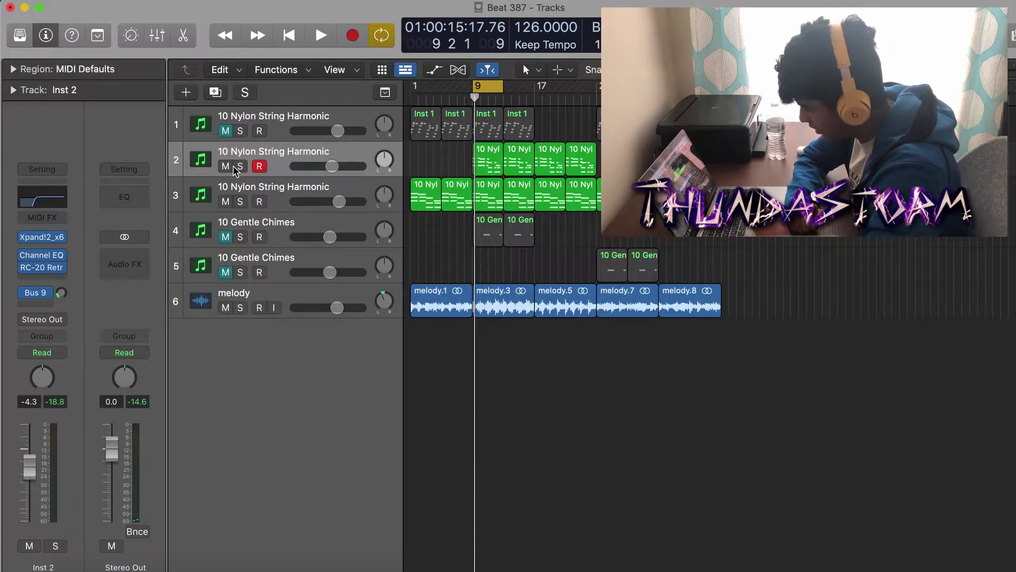
pyautogui.click(226, 166)
pyautogui.click(226, 201)
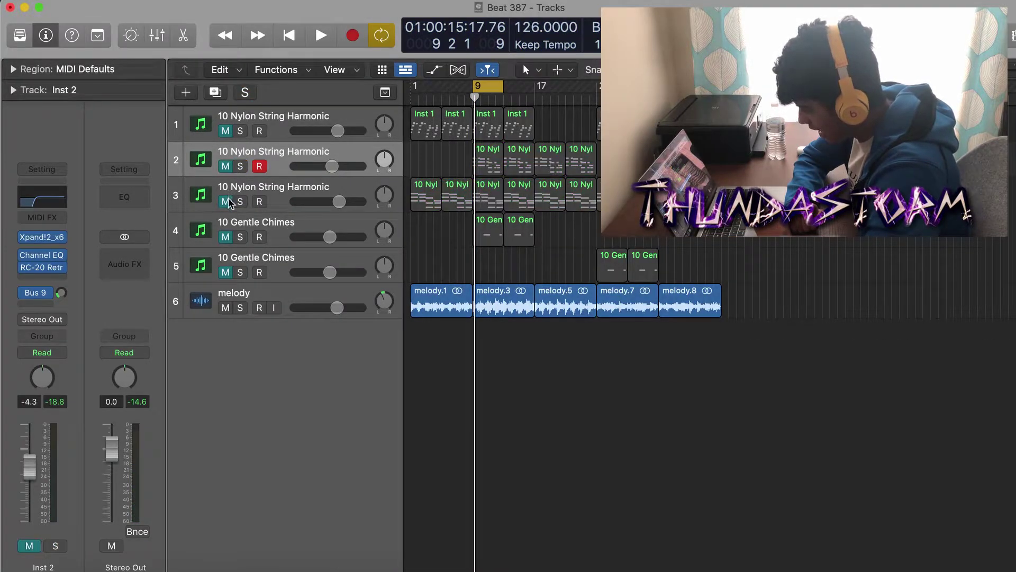
pyautogui.click(226, 237)
# - Solo the Gentle Chimes track and audition its region in the note editor
pyautogui.doubleClick(488, 233)
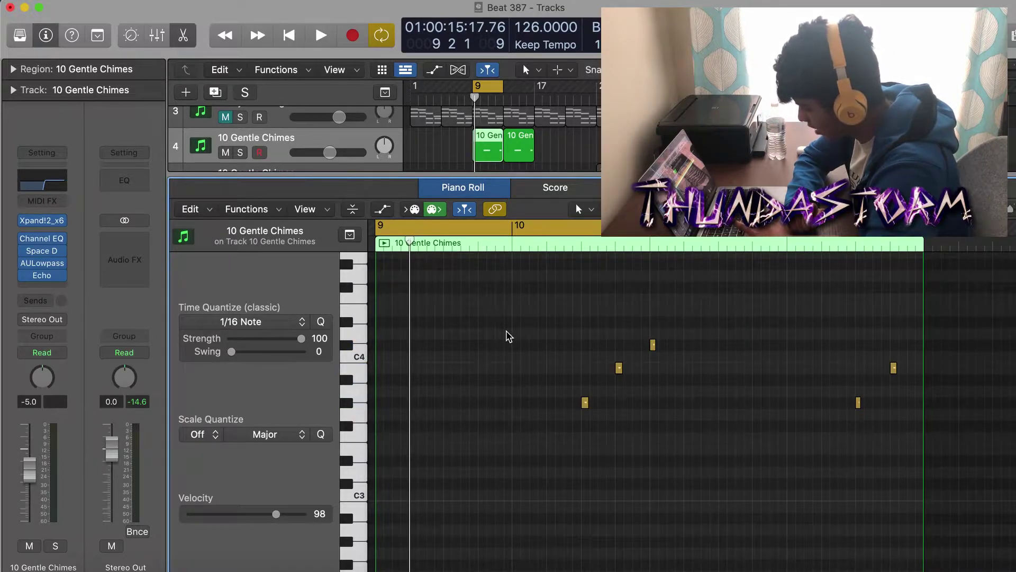
pyautogui.press('s')
pyautogui.press('space')
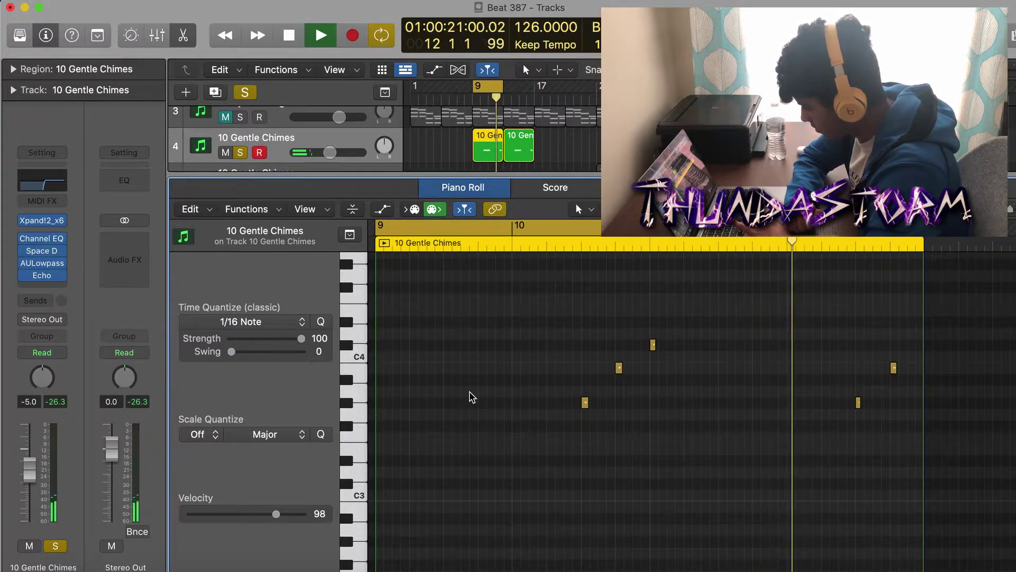
pyautogui.press('space')
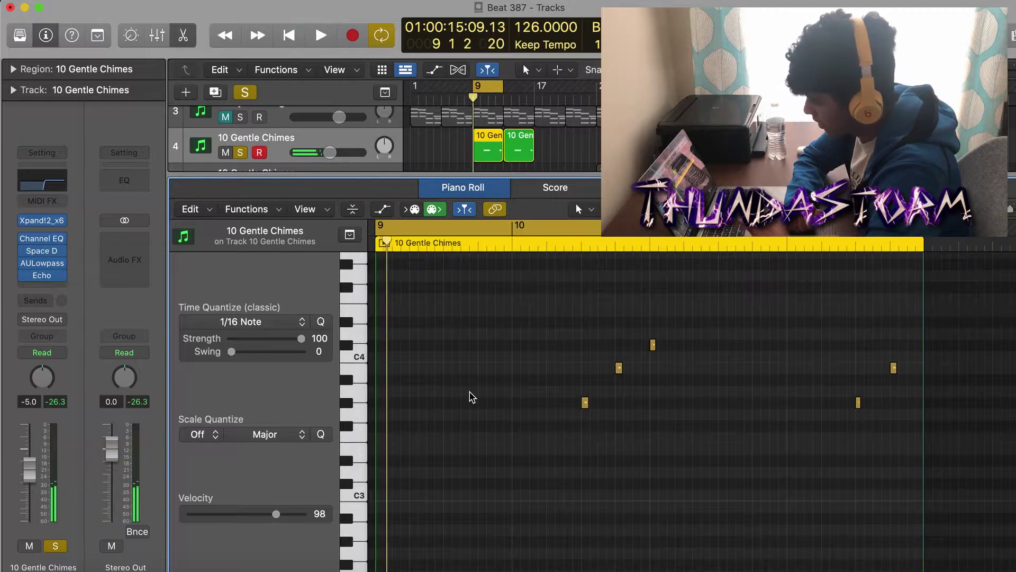
pyautogui.press('p')
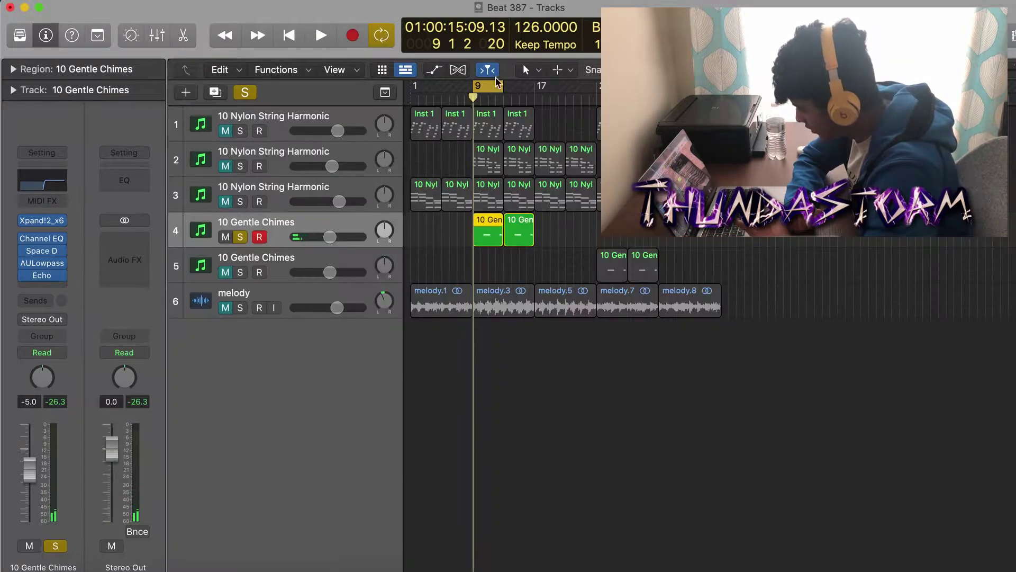
# - Move the loop to start at bar 25, solo the second Gentle Chimes track, and open its chime region
pyautogui.moveTo(524, 85); pyautogui.dragTo(647, 85)
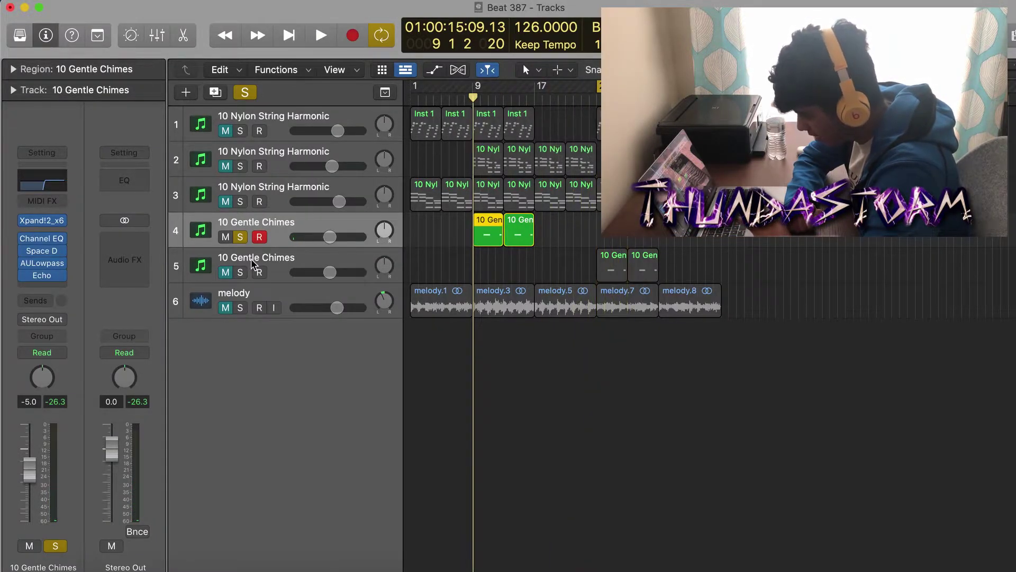
pyautogui.click(242, 272)
pyautogui.click(242, 237)
pyautogui.click(484, 271)
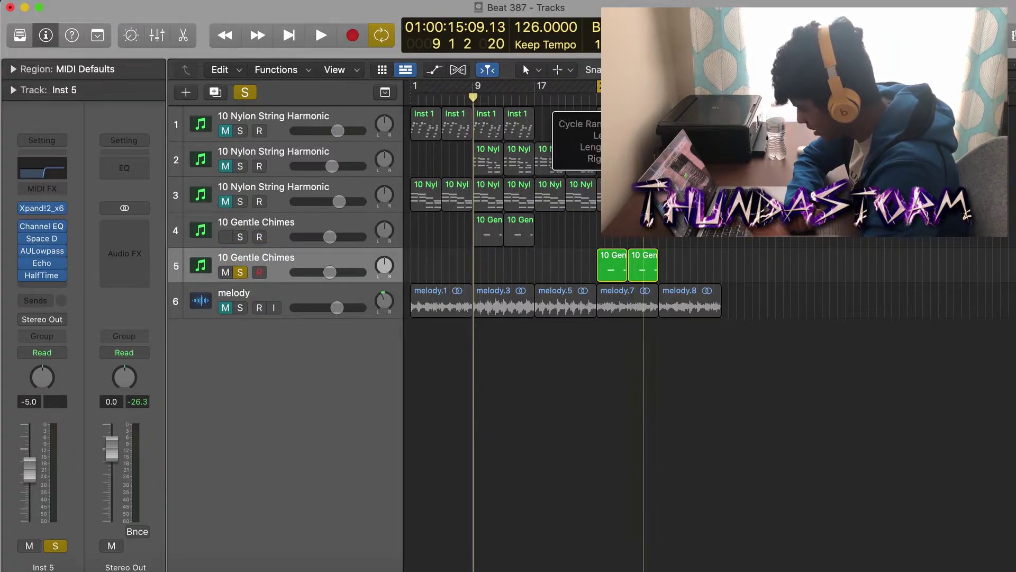
pyautogui.press('space')
pyautogui.click(621, 261)
pyautogui.doubleClick(621, 261)
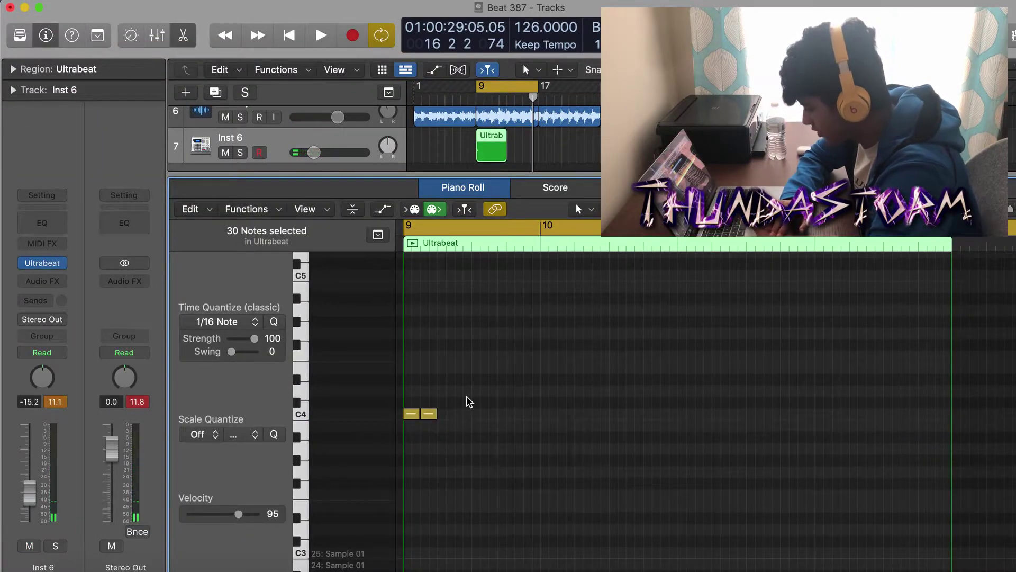
# - Repeat the C4 notes with Cmd+R until they fill the bar, then play from bar 9
pyautogui.click(428, 418)
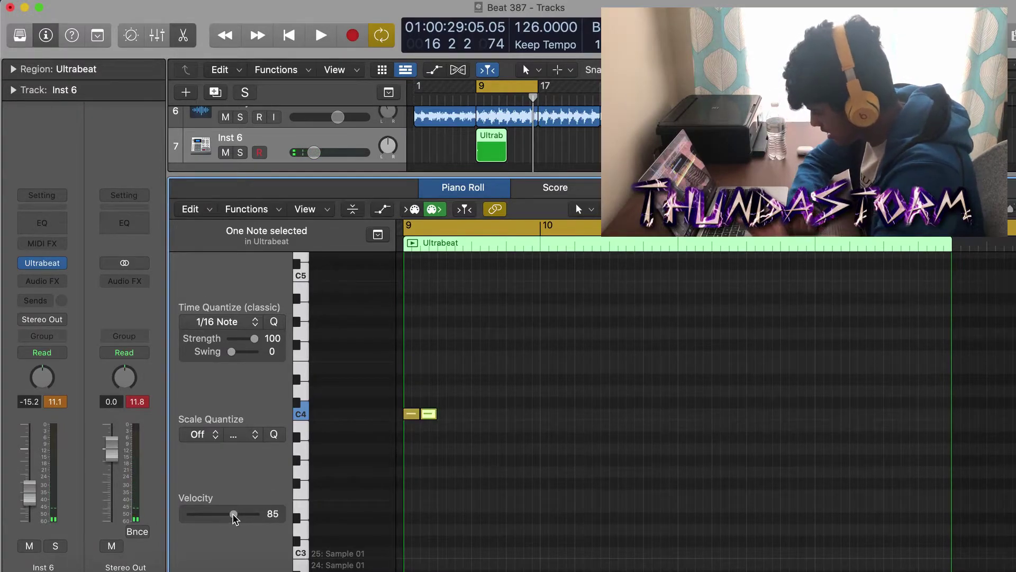
pyautogui.moveTo(474, 461); pyautogui.dragTo(395, 409)
pyautogui.press('super+r')
pyautogui.moveTo(521, 449); pyautogui.dragTo(424, 390)
pyautogui.press('super+r')
pyautogui.press('super+r')
pyautogui.press('super+r')
pyautogui.press('super+r')
pyautogui.press('super+r')
pyautogui.press('super+r')
pyautogui.press('super+r')
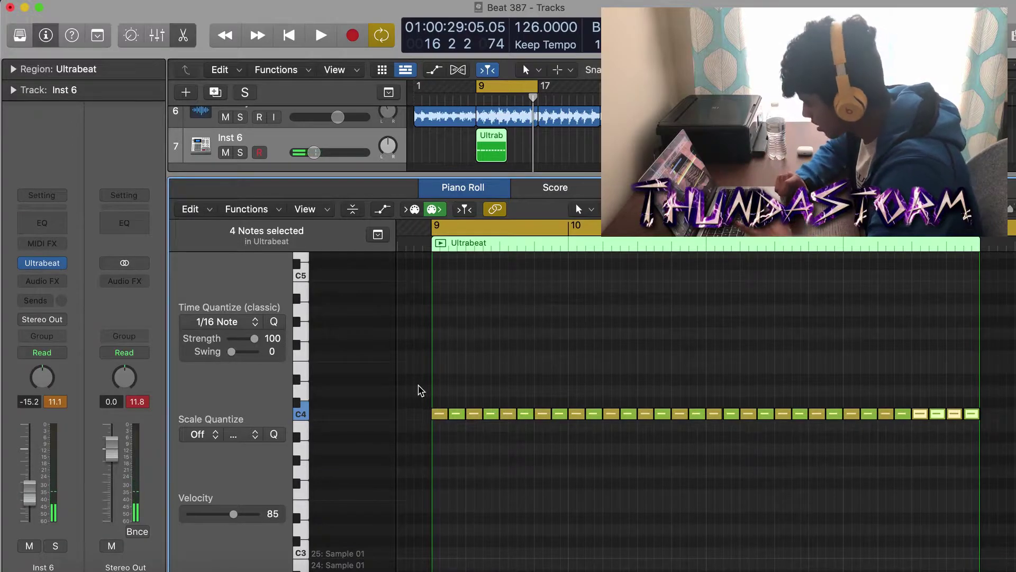
pyautogui.press('space')
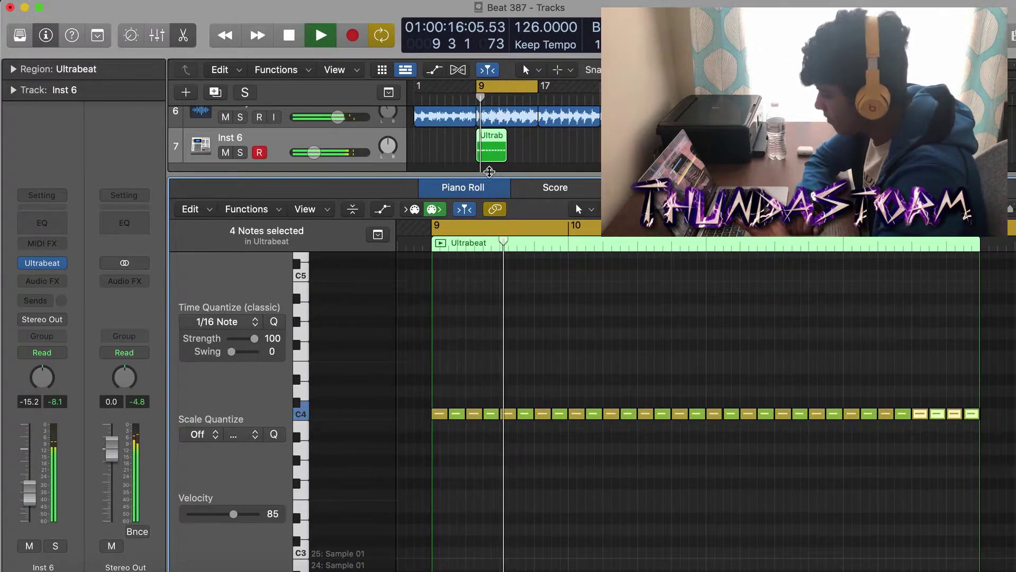
# - Duplicate the Inst 6 Ultrabeat region into the next bar and join both into one region
pyautogui.press('e')
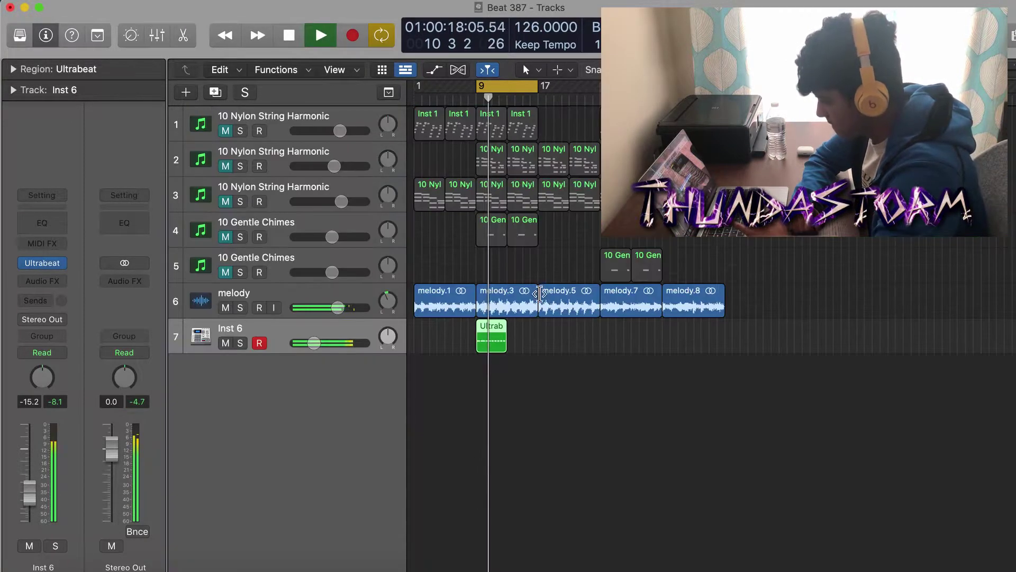
pyautogui.click(540, 354)
pyautogui.click(492, 339)
pyautogui.press('super+r')
pyautogui.moveTo(543, 397); pyautogui.dragTo(466, 335)
pyautogui.press('super+j')
# - Add track Inst 7, enable Ultrabeat steps 19 and 31, and place the pattern at bar 9
pyautogui.press('alt+super+s')
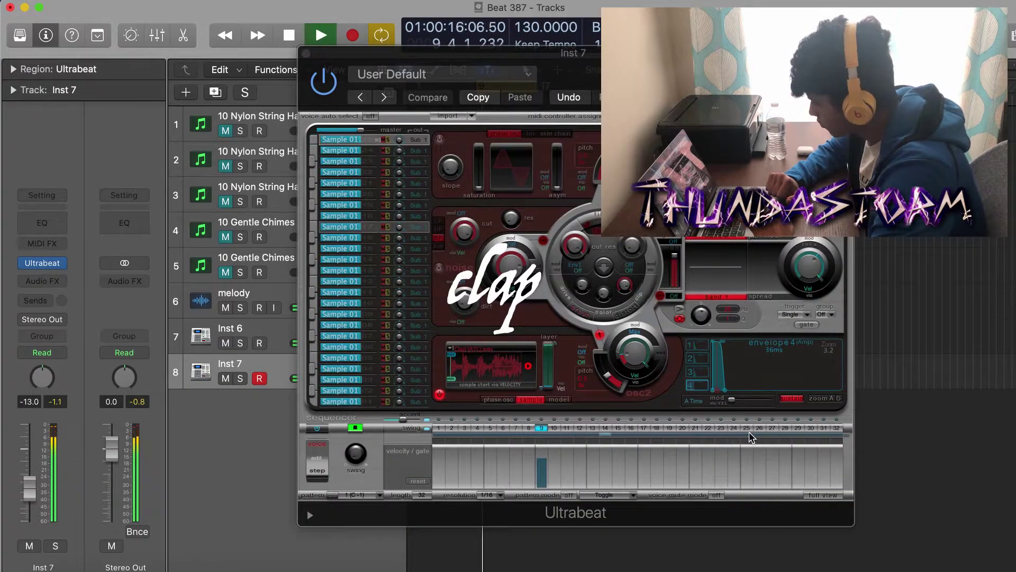
pyautogui.moveTo(328, 512); pyautogui.dragTo(484, 381)
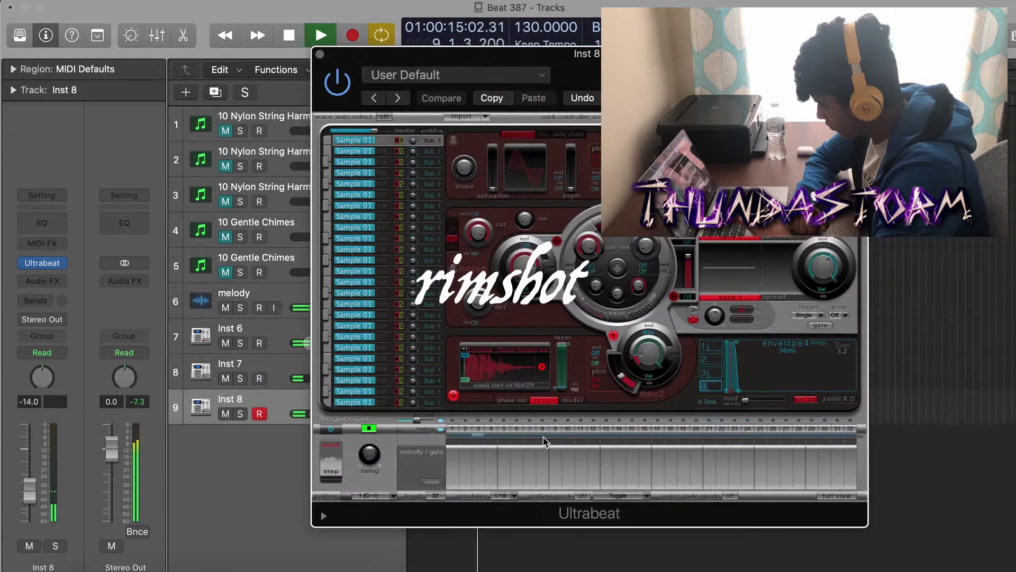
pyautogui.click(684, 430)
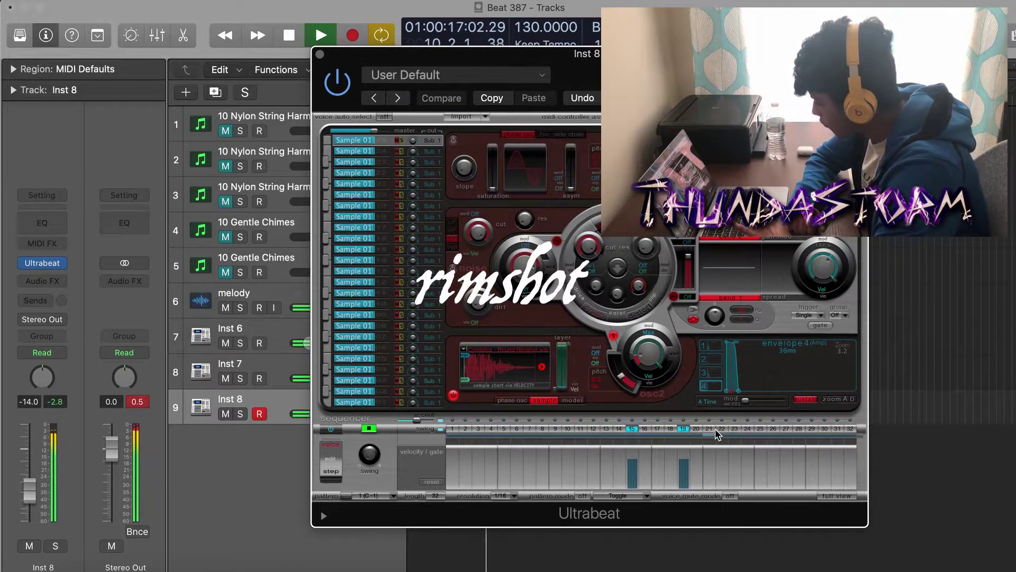
pyautogui.click(838, 430)
pyautogui.moveTo(477, 53); pyautogui.dragTo(751, 48)
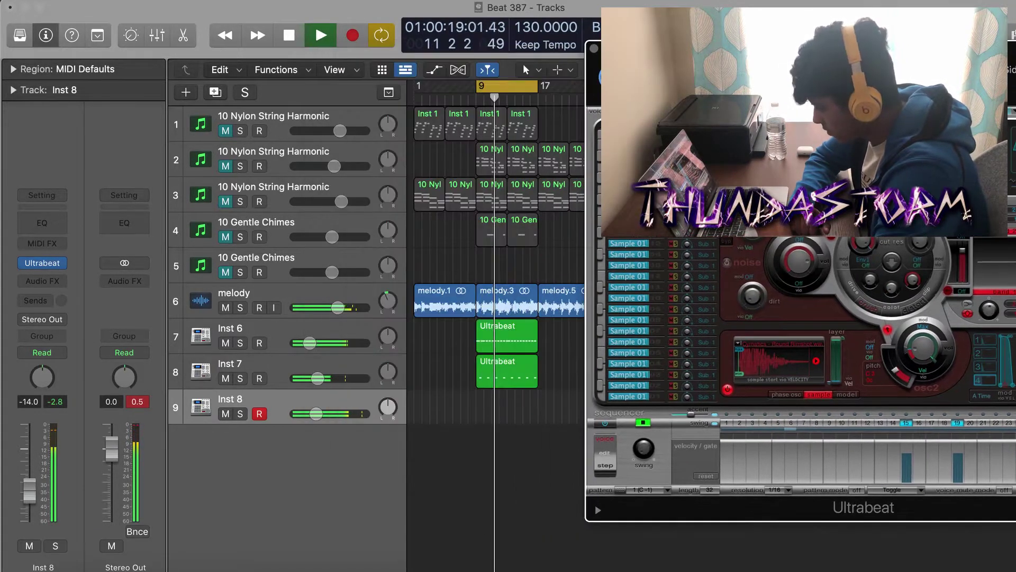
pyautogui.moveTo(621, 490); pyautogui.dragTo(487, 411)
pyautogui.moveTo(872, 48); pyautogui.dragTo(602, 48)
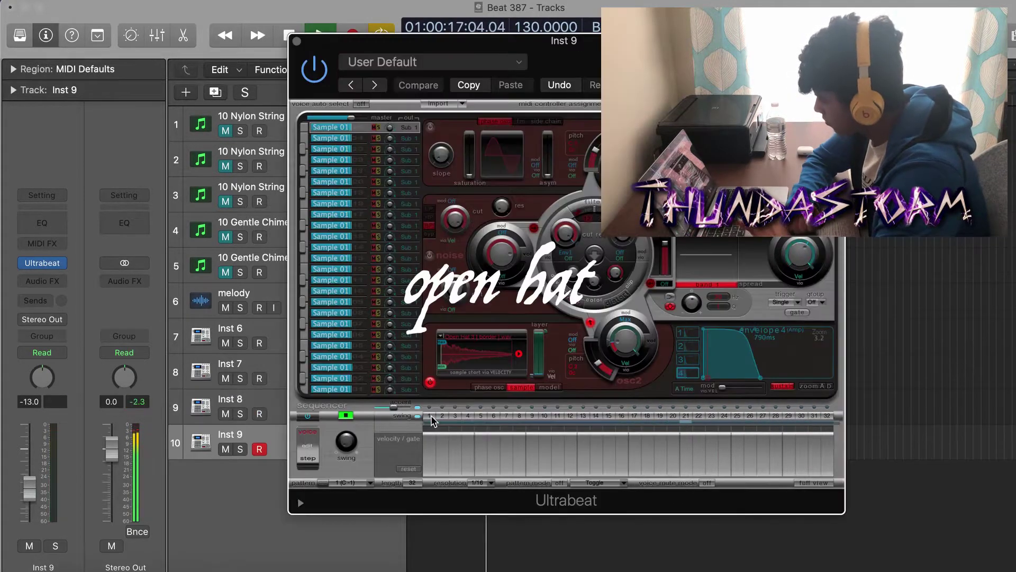
# - Enable step 1 in a new Ultrabeat pattern and place it as a region on Inst 9
pyautogui.click(431, 415)
pyautogui.moveTo(476, 40); pyautogui.dragTo(836, 5)
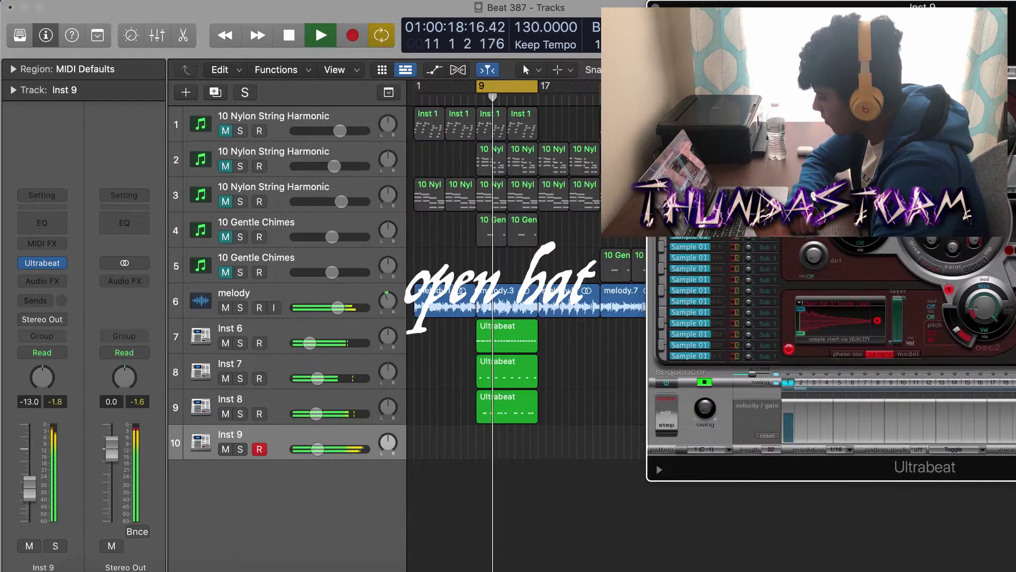
pyautogui.moveTo(681, 449); pyautogui.dragTo(516, 453)
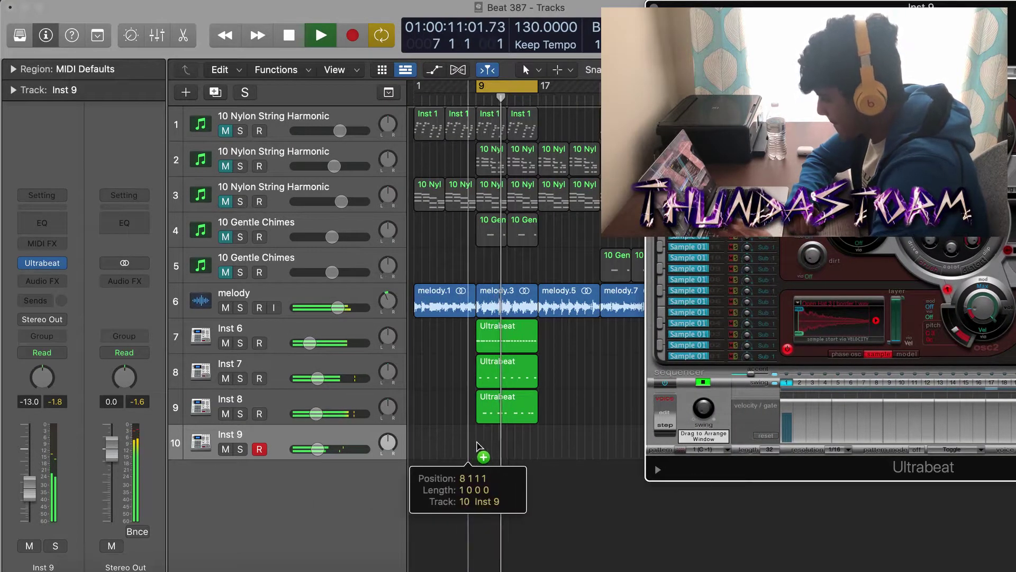
pyautogui.moveTo(477, 446); pyautogui.dragTo(479, 445)
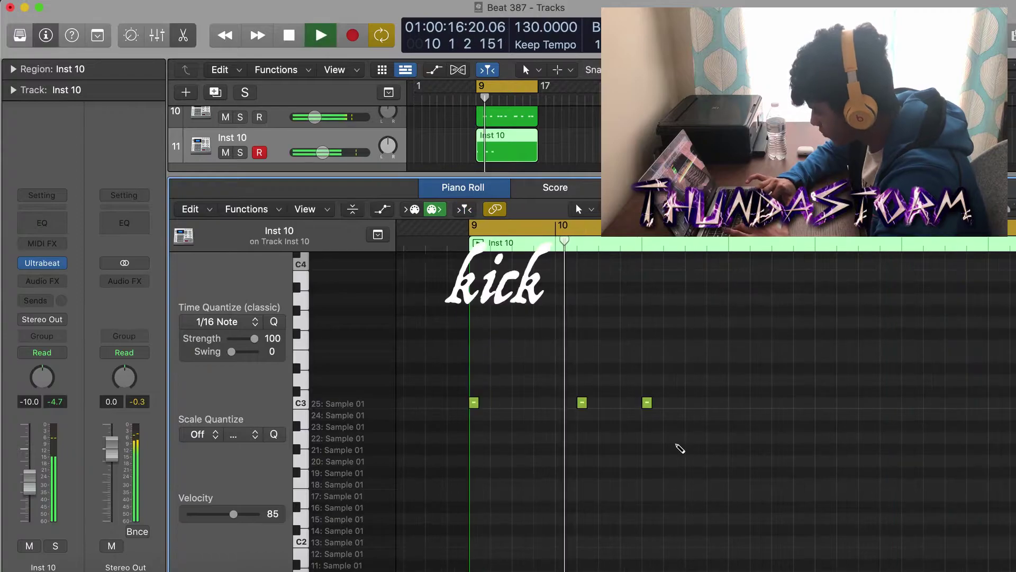
# - Draw C3 kick notes through bar 9 of Inst 10, nudging the fourth kick slightly earlier
pyautogui.click(647, 402)
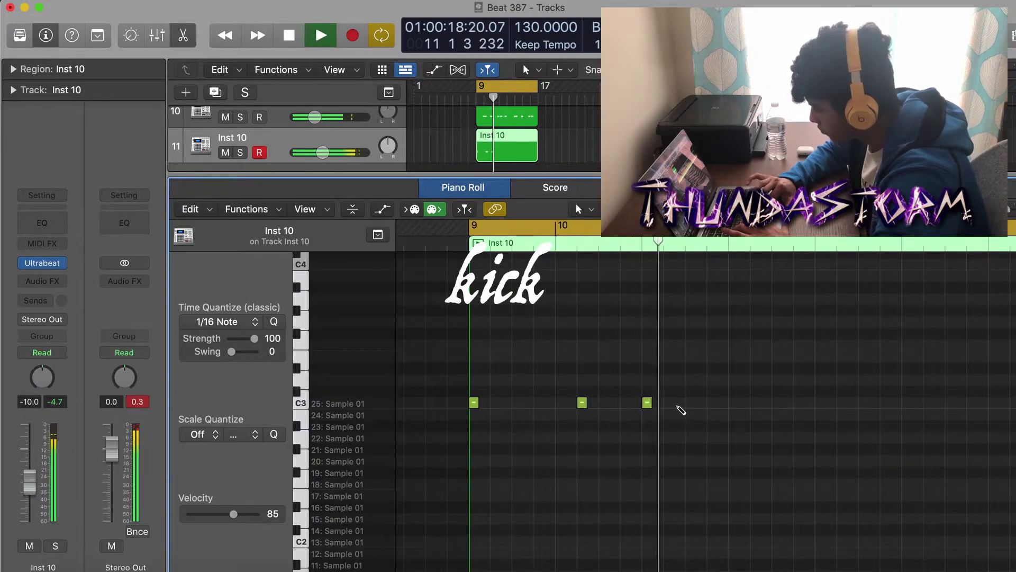
pyautogui.click(680, 403)
pyautogui.click(712, 403)
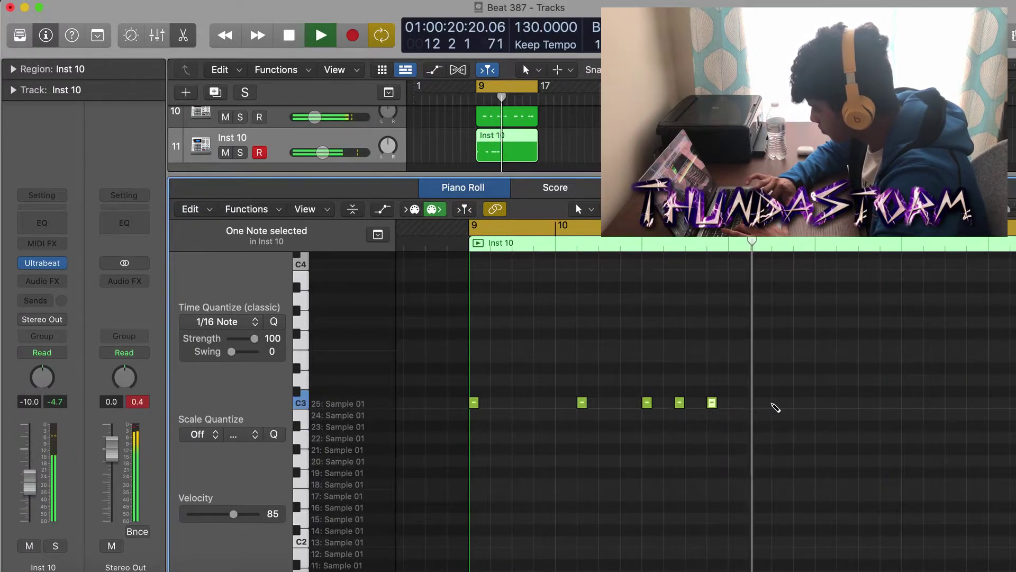
pyautogui.click(776, 402)
pyautogui.press('space')
pyautogui.moveTo(779, 407); pyautogui.dragTo(768, 407)
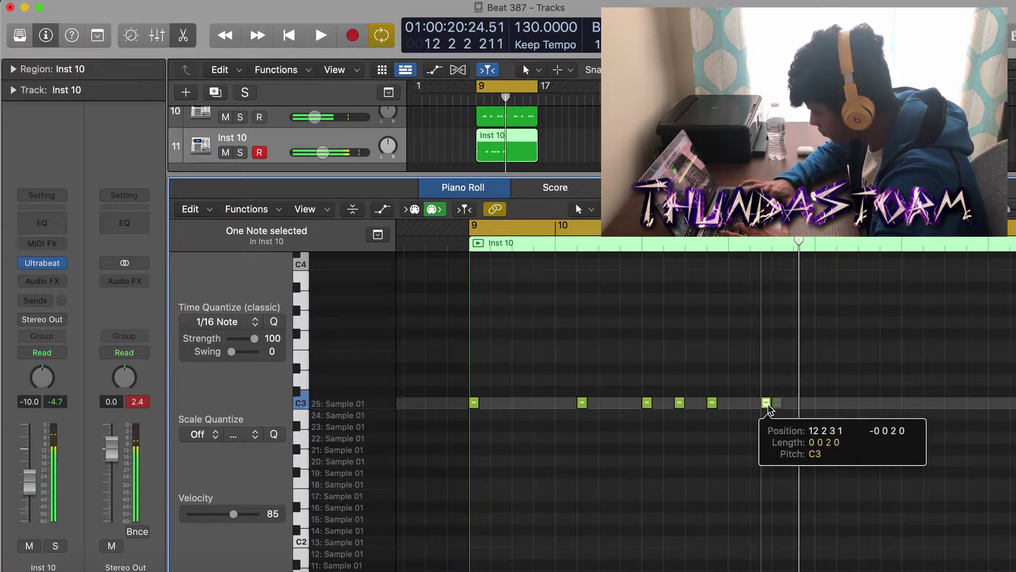
pyautogui.press('space')
pyautogui.click(599, 344)
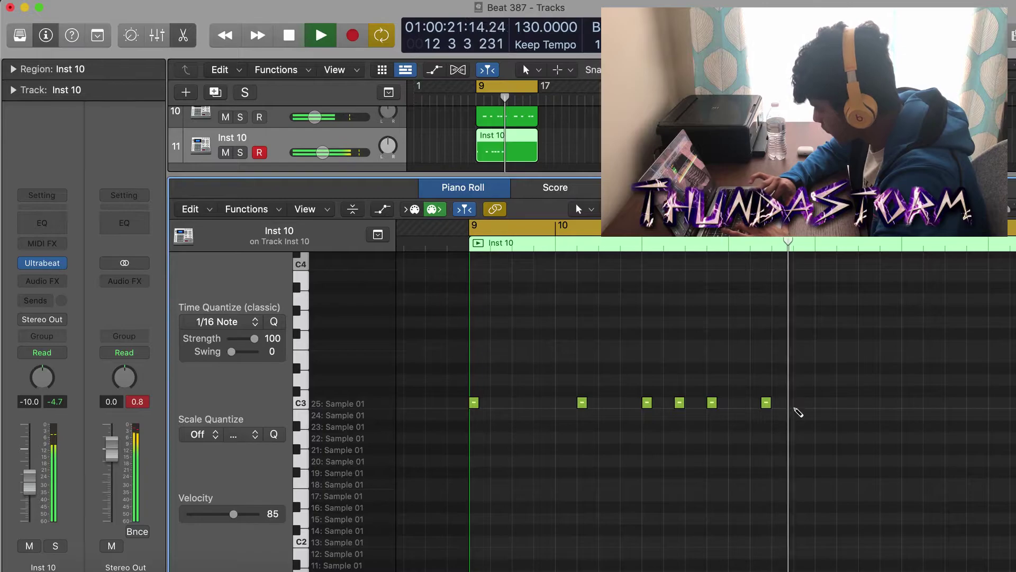
pyautogui.click(799, 402)
# - Stop playback, review the nylon guitar region's chords in the note editor, then close it
pyautogui.press('space')
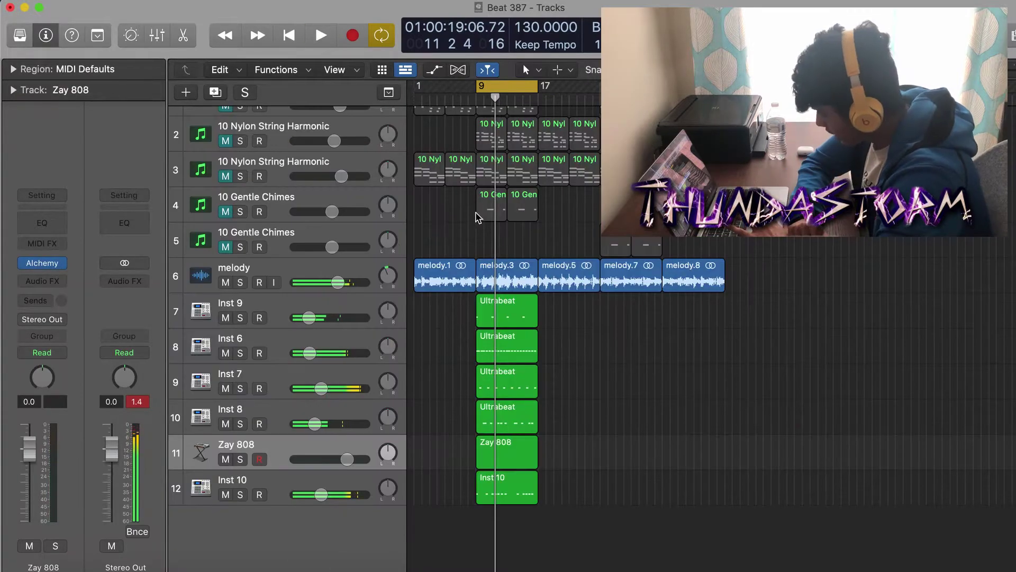
pyautogui.doubleClick(489, 181)
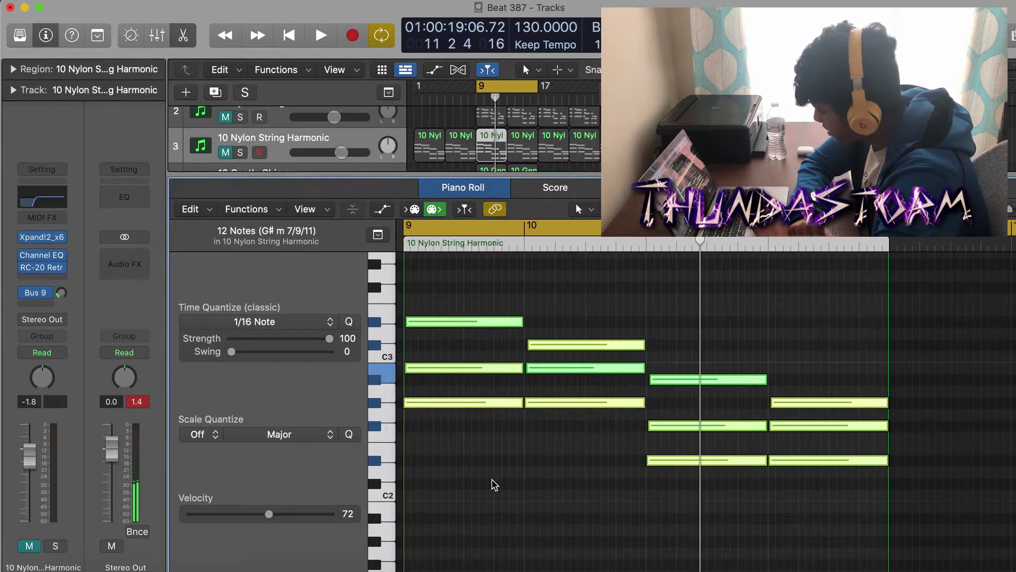
pyautogui.click(493, 482)
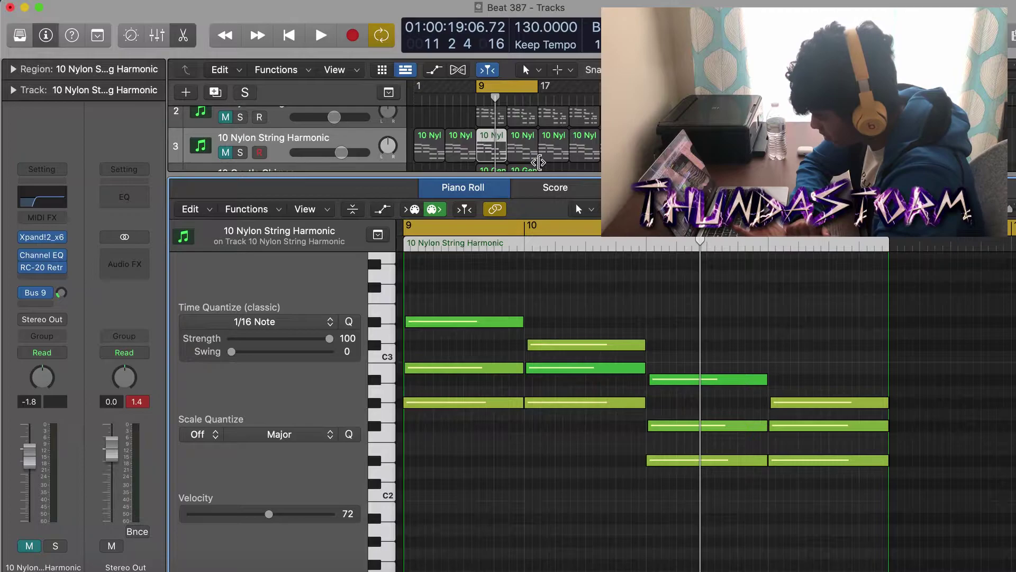
pyautogui.press('e')
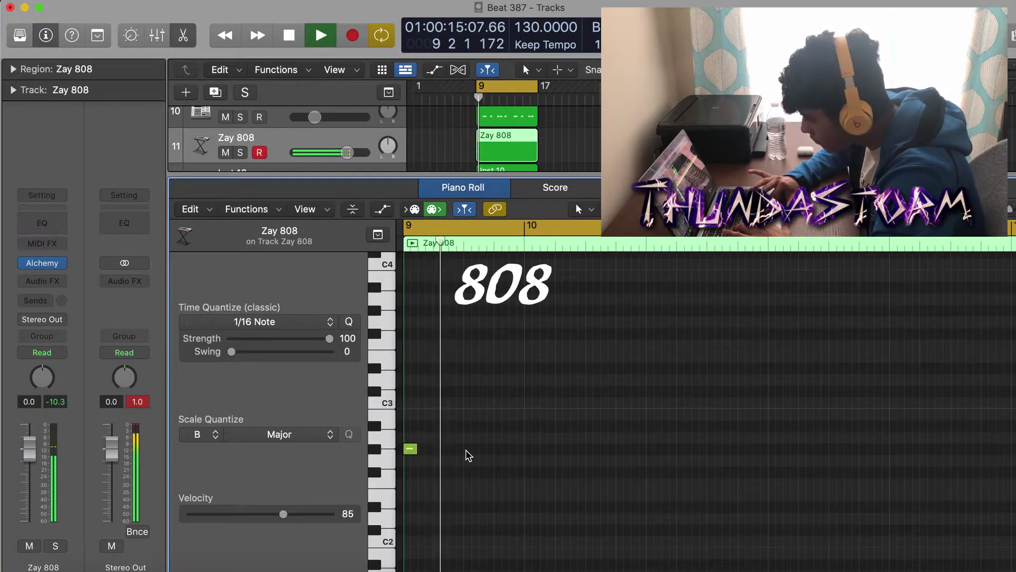
# - Draw G#2 808 notes, drop the third to F#2, and zoom out to see more bars
pyautogui.click(561, 449)
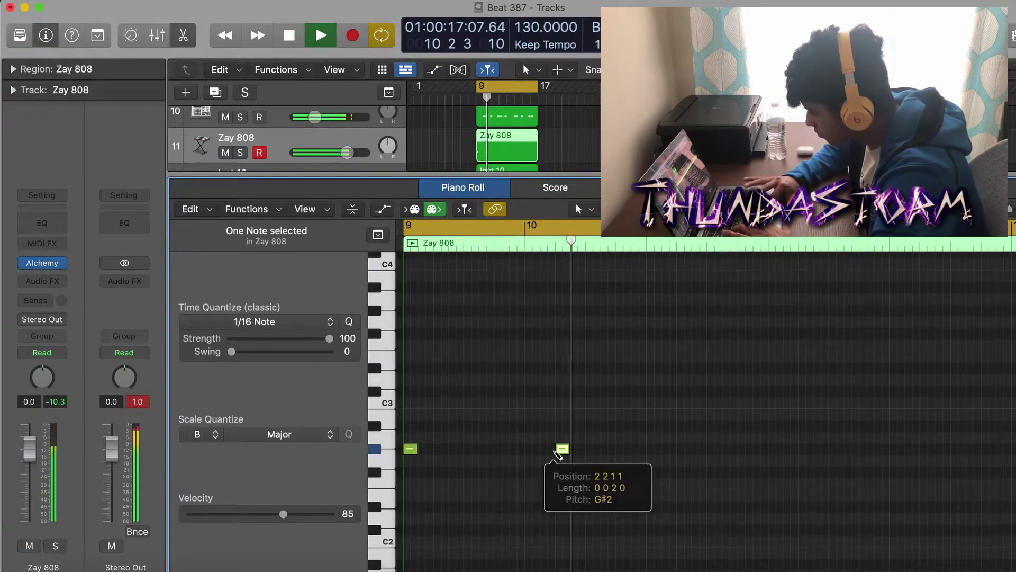
pyautogui.click(653, 449)
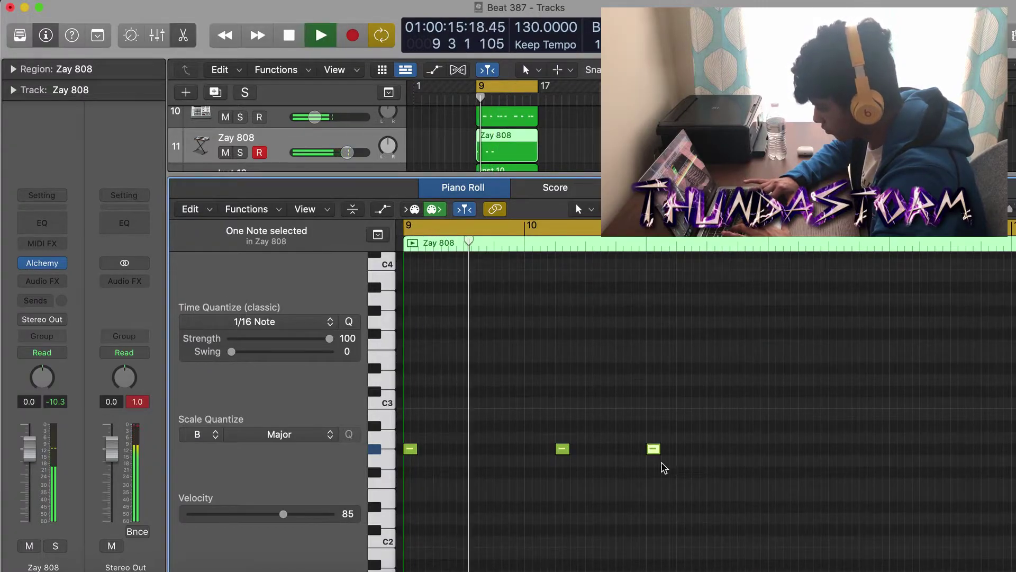
pyautogui.press('space')
pyautogui.moveTo(654, 449); pyautogui.dragTo(655, 470)
pyautogui.click(658, 452)
pyautogui.press('space')
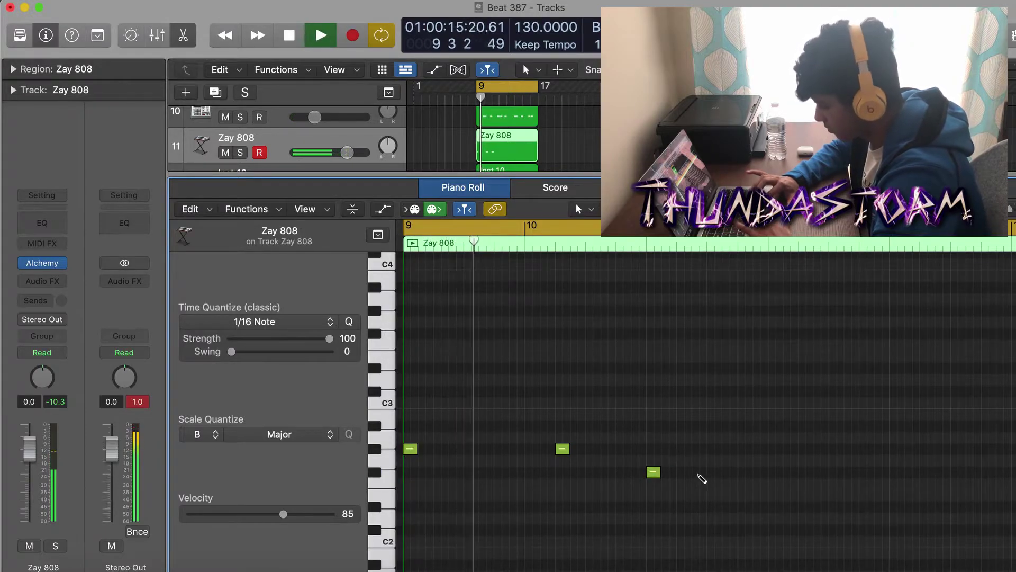
pyautogui.press('super+Left')
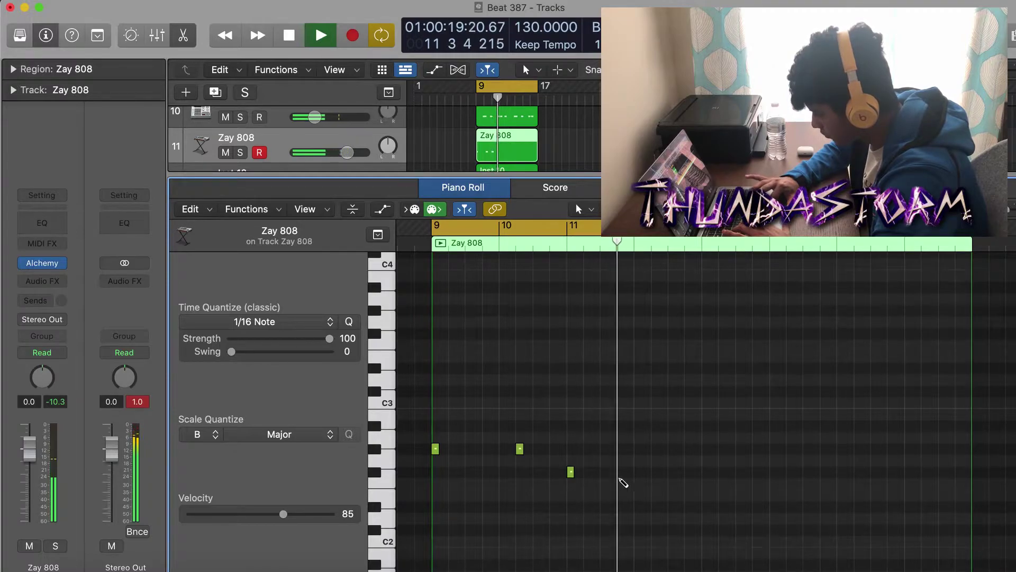
# - Add four 808 notes on the lower F#2 pitch and play the pattern from bar 9
pyautogui.click(597, 472)
pyautogui.click(621, 471)
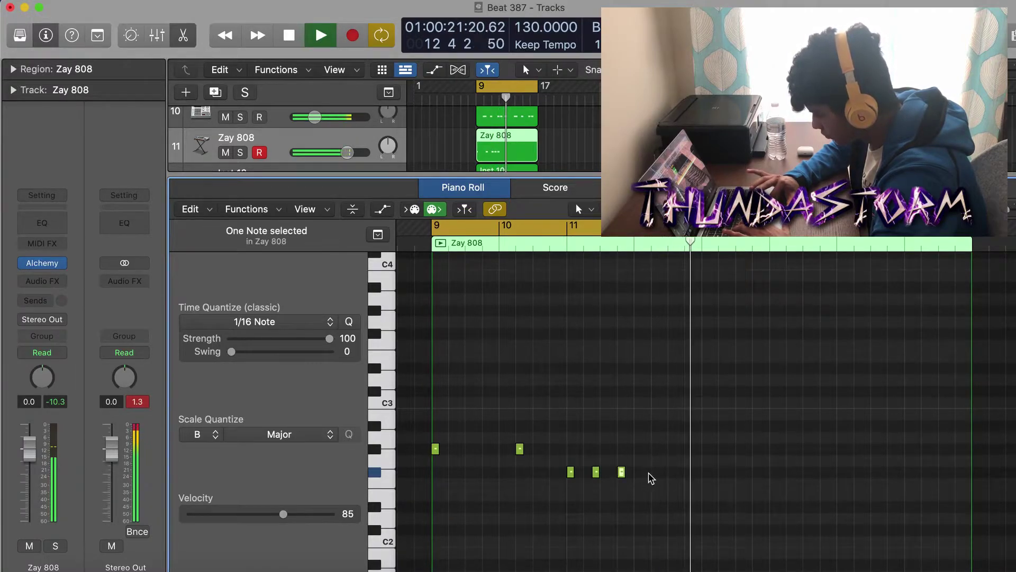
pyautogui.press('space')
pyautogui.click(664, 472)
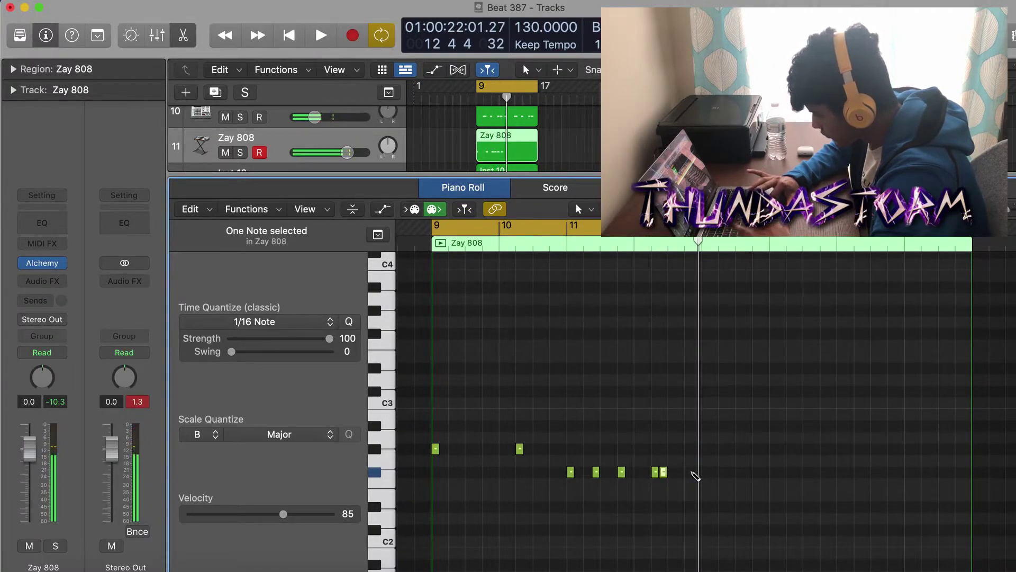
pyautogui.click(688, 472)
pyautogui.press('space')
pyautogui.click(548, 369)
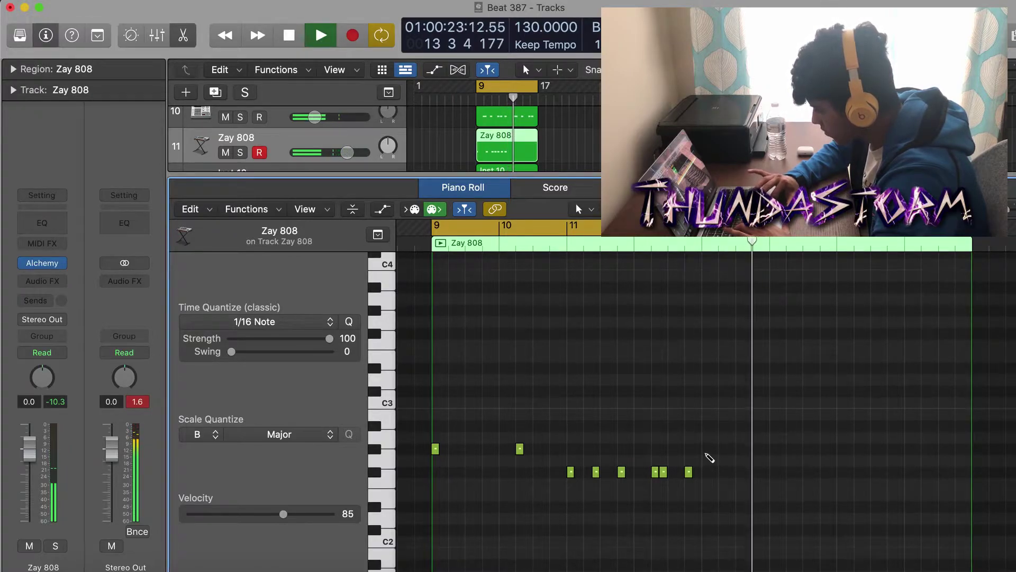
# - Add two more upper-pitch 808 notes, then start a run of D#2 notes
pyautogui.click(706, 448)
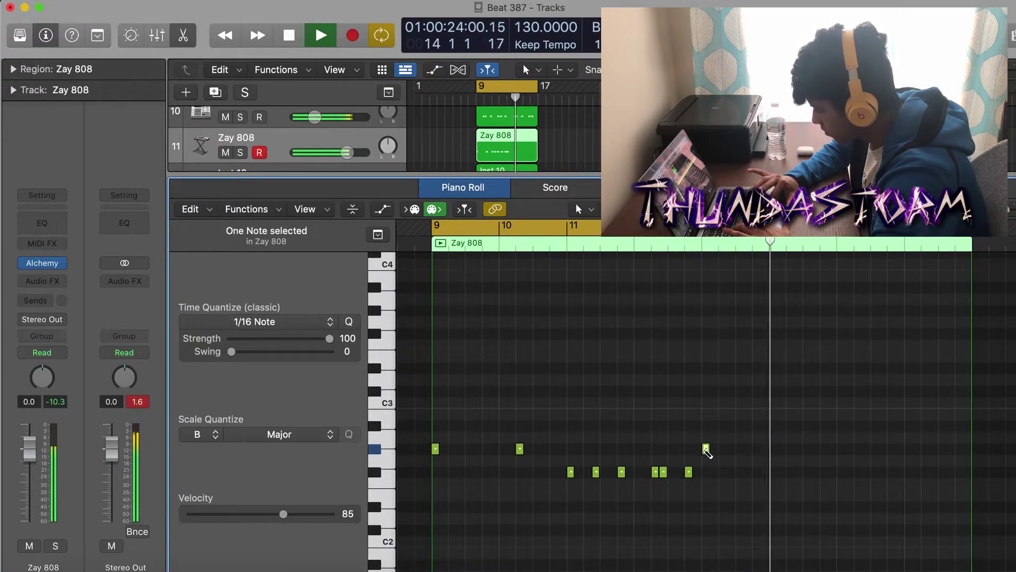
pyautogui.click(790, 449)
pyautogui.click(841, 506)
pyautogui.press('space')
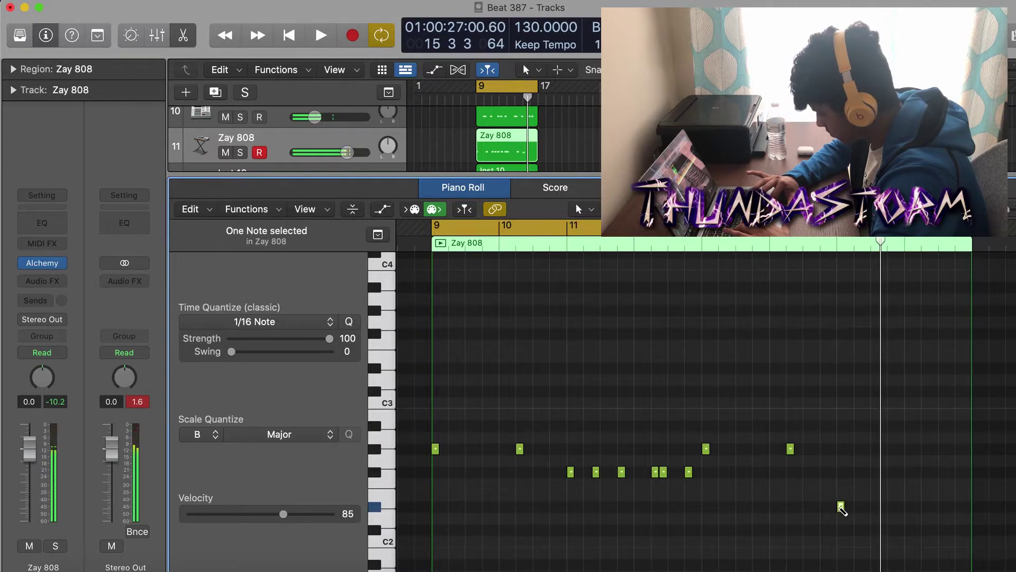
pyautogui.click(866, 506)
pyautogui.click(892, 506)
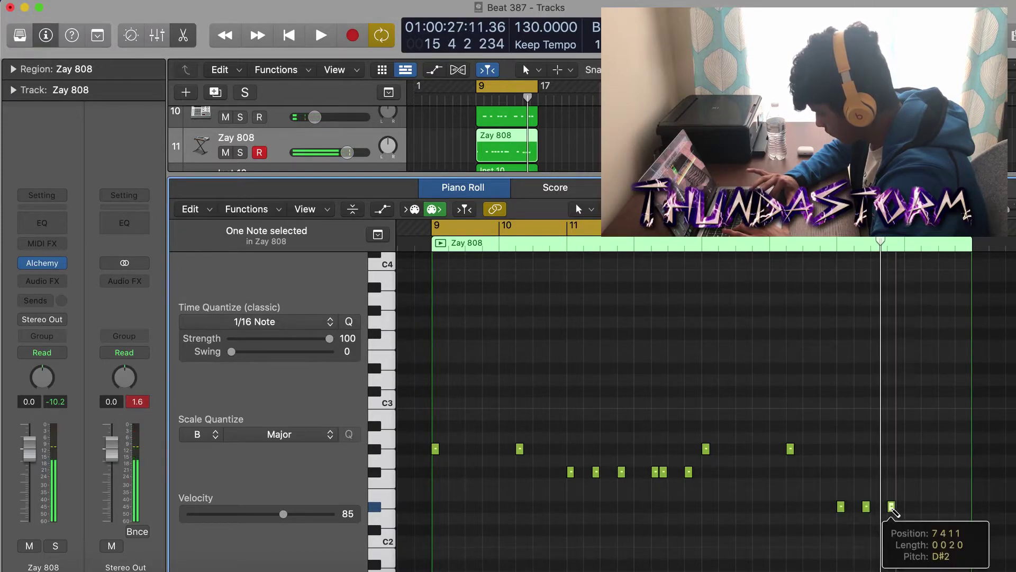
pyautogui.click(921, 507)
# - Snap a D#2 note onto the grid and finish the D#2 run at the region end
pyautogui.moveTo(922, 509); pyautogui.dragTo(930, 509)
pyautogui.click(950, 507)
pyautogui.click(969, 507)
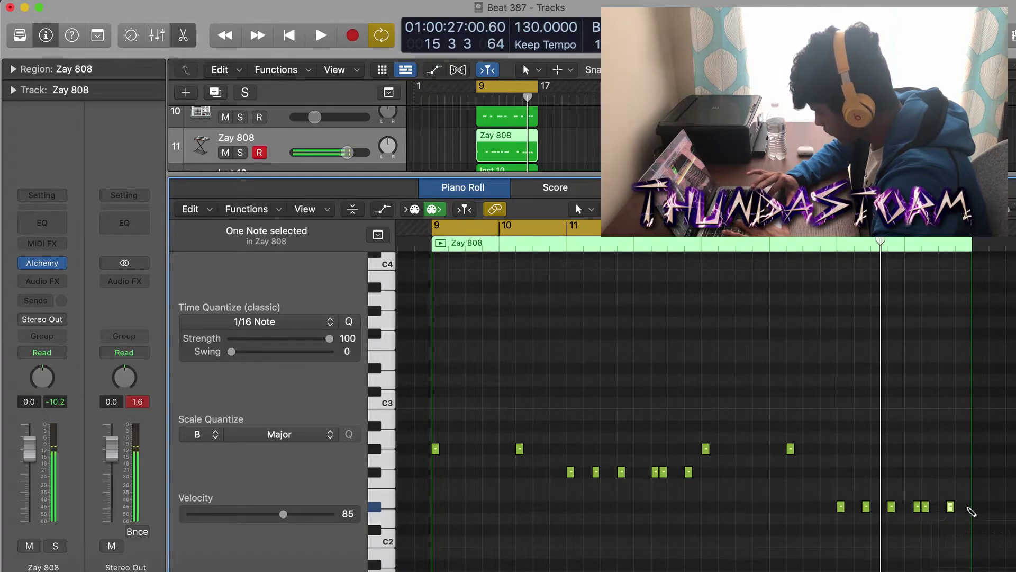
pyautogui.press('space')
pyautogui.click(824, 360)
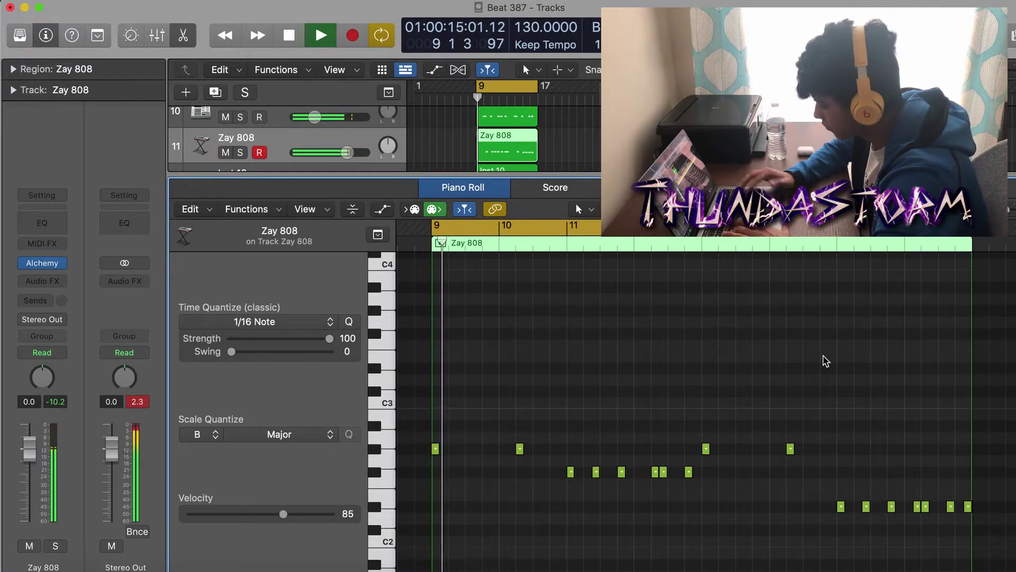
# - Select all 17 808 notes and force legato so each note reaches the next
pyautogui.press('super+a')
pyautogui.press('space')
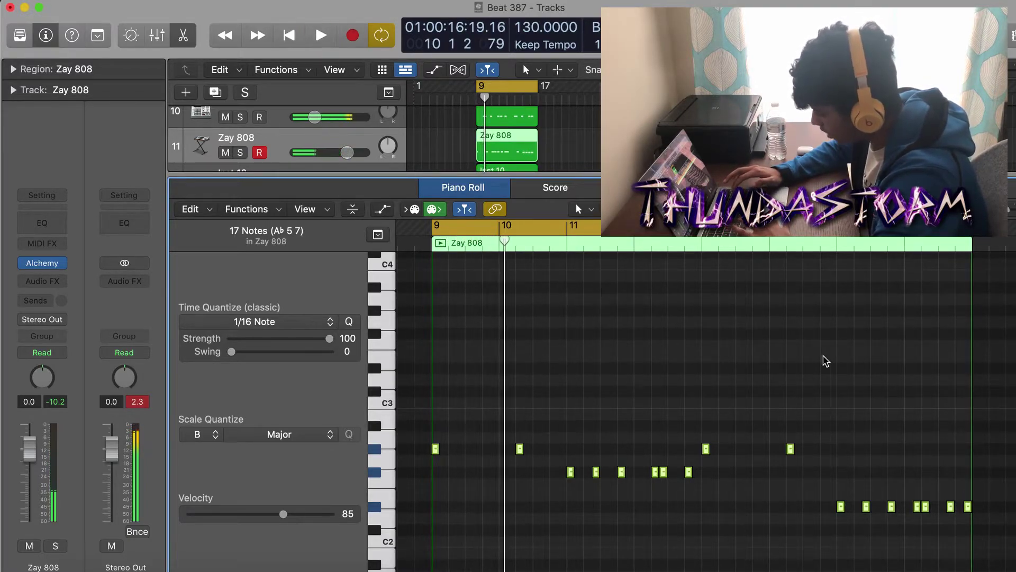
pyautogui.click(826, 361)
pyautogui.scroll(-2, 826, 361)
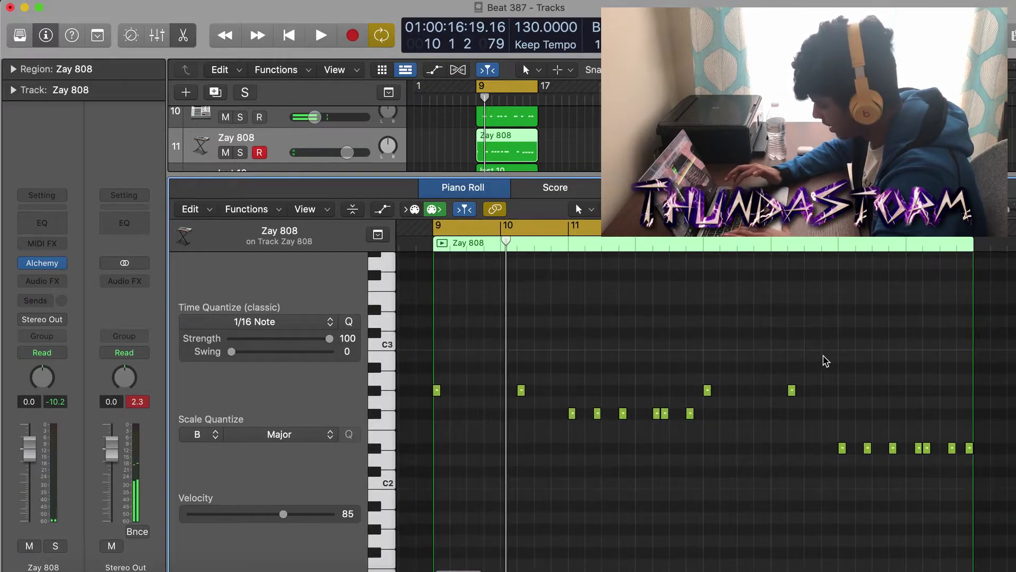
pyautogui.press('super+a')
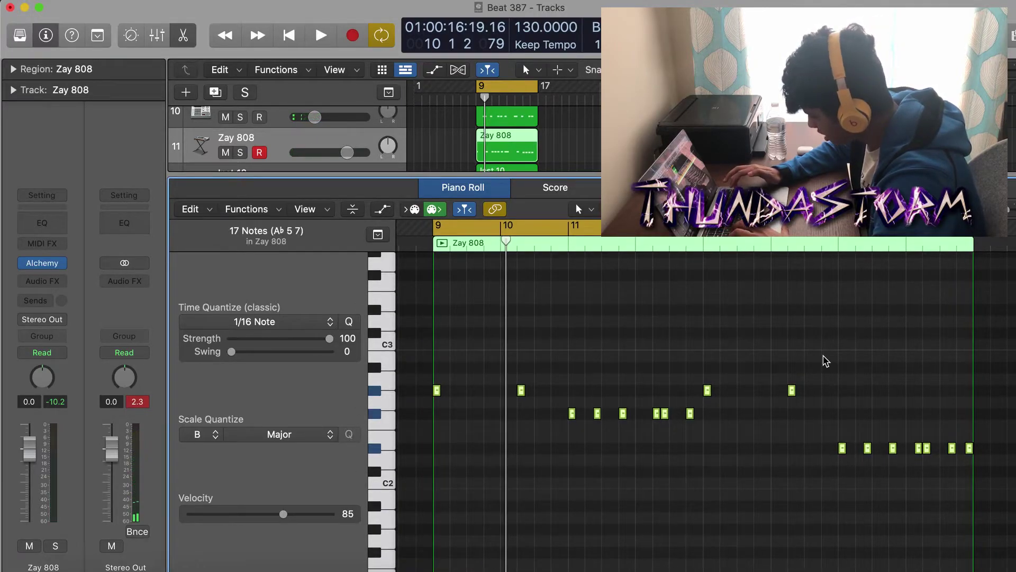
pyautogui.hotkey('shift', 'l')
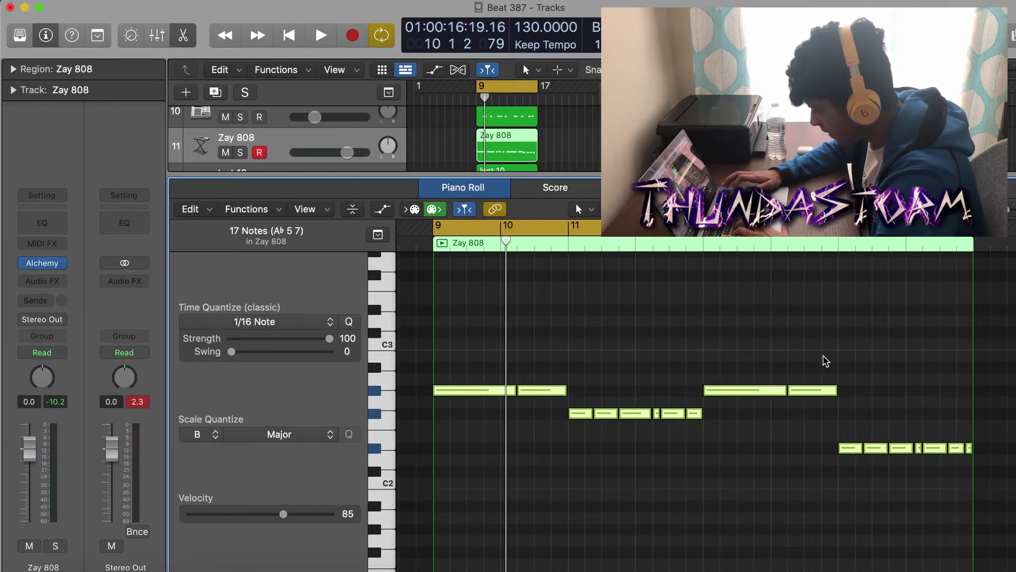
# - Try the 808 notes an octave lower, restore them, and set their velocity to 127
pyautogui.hotkey('alt', 'shift', 'Down')
pyautogui.hotkey('alt', 'shift', 'Down')
pyautogui.scroll(-10, 826, 361)
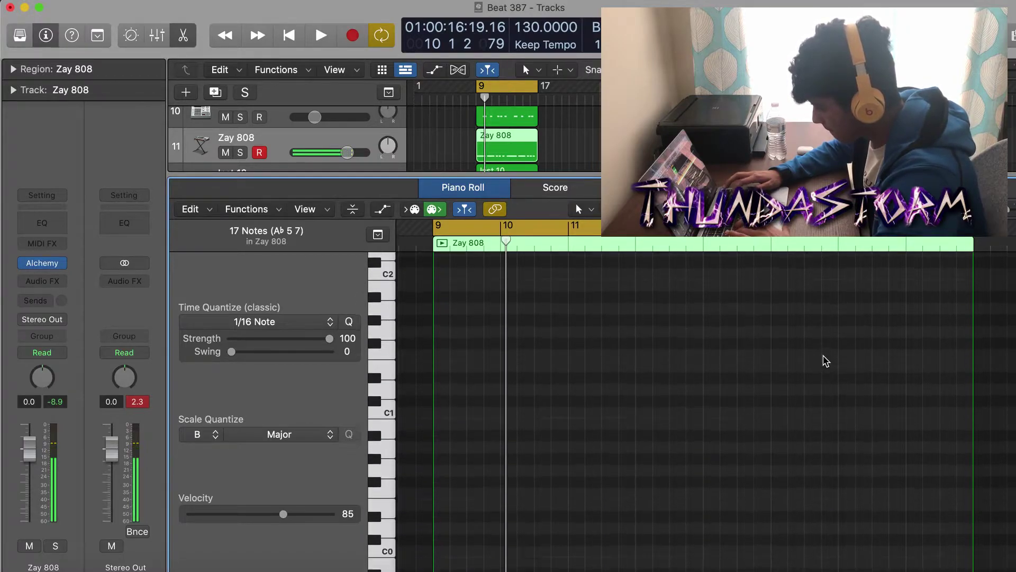
pyautogui.scroll(8, 825, 362)
pyautogui.hotkey('alt', 'shift', 'Up')
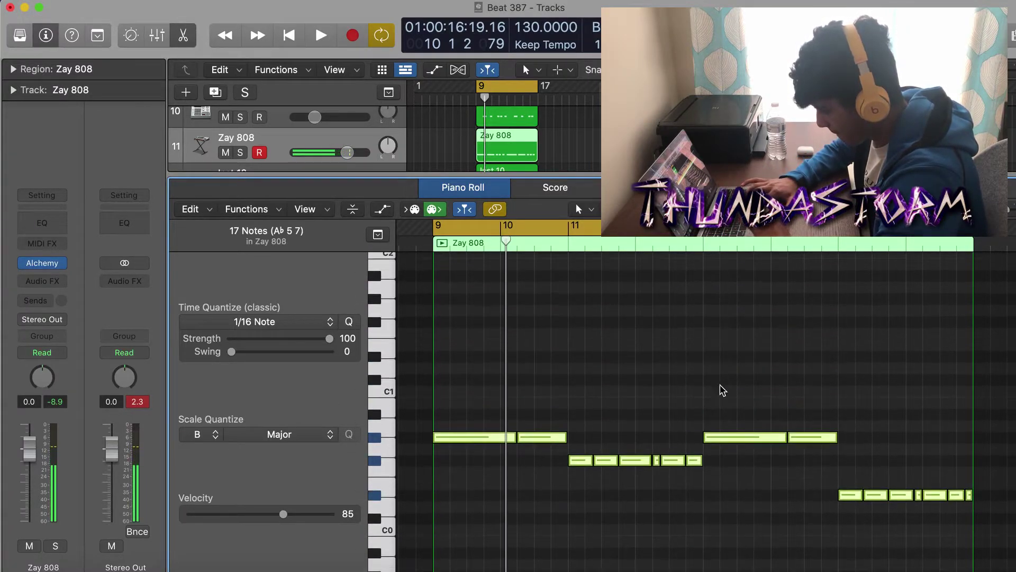
pyautogui.moveTo(290, 522); pyautogui.dragTo(408, 524)
pyautogui.click(477, 526)
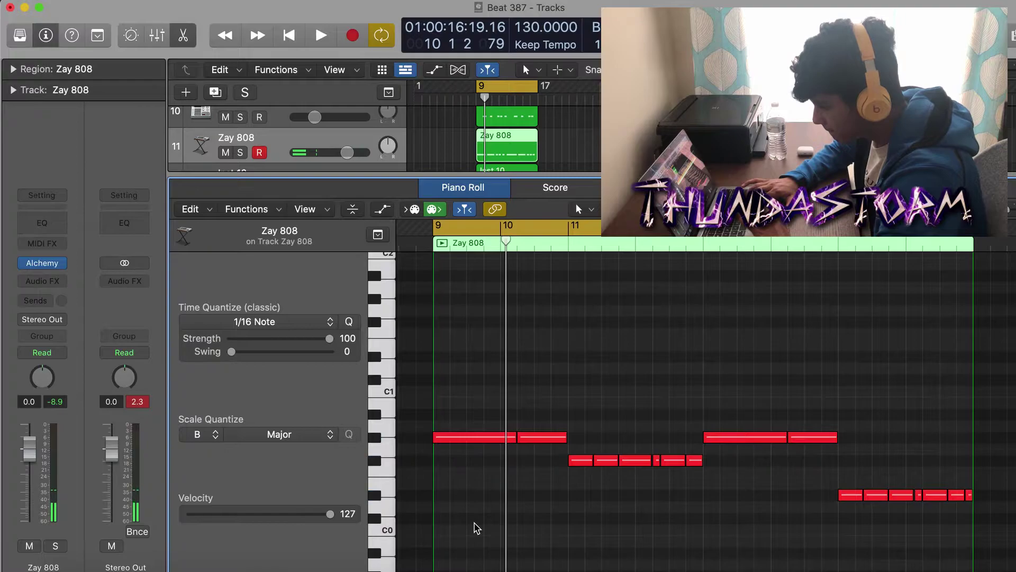
pyautogui.press('space')
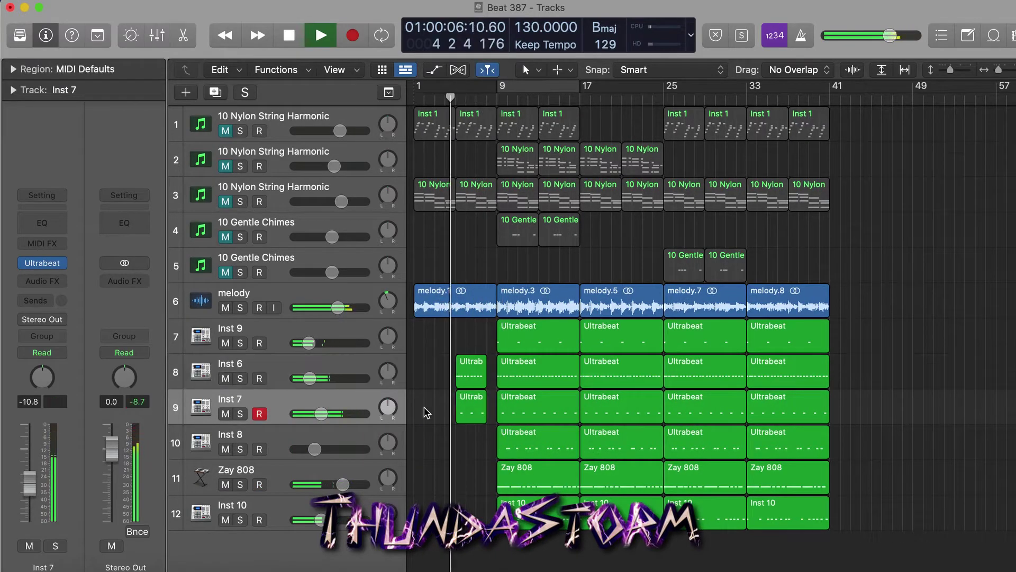
# - Shorten the Inst 9 drum region and extend the Inst 7 region to bar 33
pyautogui.scroll(3, 444, 406)
pyautogui.scroll(-2, 443, 406)
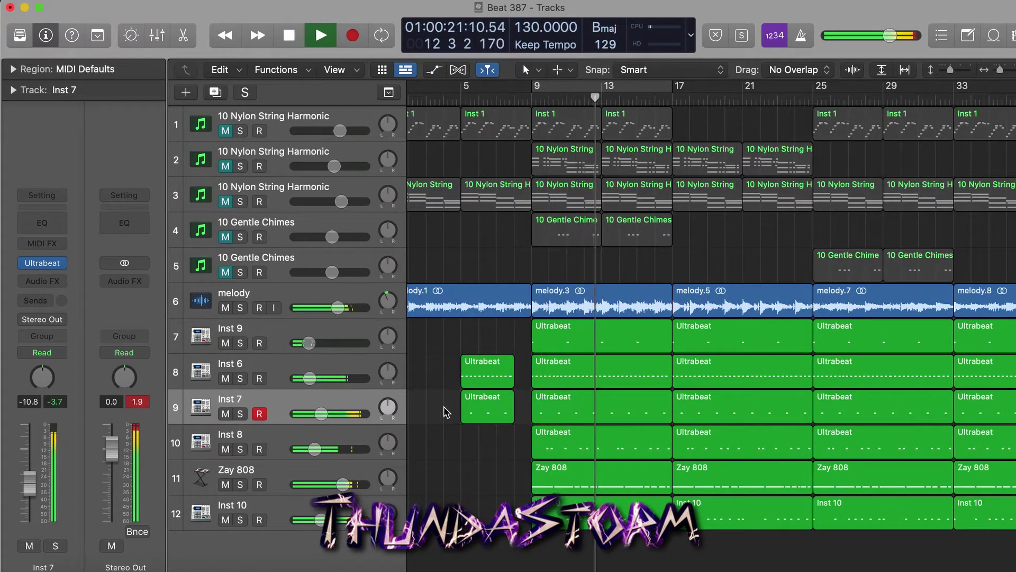
pyautogui.moveTo(702, 339); pyautogui.dragTo(597, 339)
pyautogui.moveTo(634, 420); pyautogui.dragTo(671, 419)
pyautogui.moveTo(771, 410); pyautogui.dragTo(974, 524)
# - Clear the drum and 808 regions after bar 33, leaving room for fills near bar 37
pyautogui.keyDown('shift'); pyautogui.click(833, 385); pyautogui.keyUp('shift')
pyautogui.press('super+Right')
pyautogui.press('super+Left')
pyautogui.press('Delete')
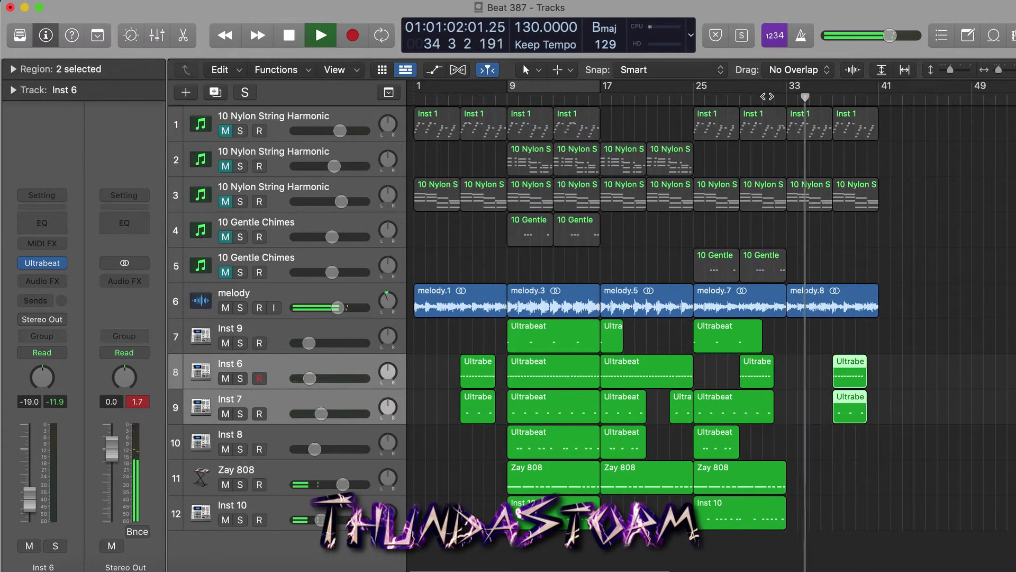
pyautogui.press('super+Left')
# - Copy the bar 9–41 section and paste it after bar 41 and again at bar 73
pyautogui.moveTo(445, 286); pyautogui.dragTo(538, 311)
pyautogui.press('super+c')
pyautogui.press('super+v')
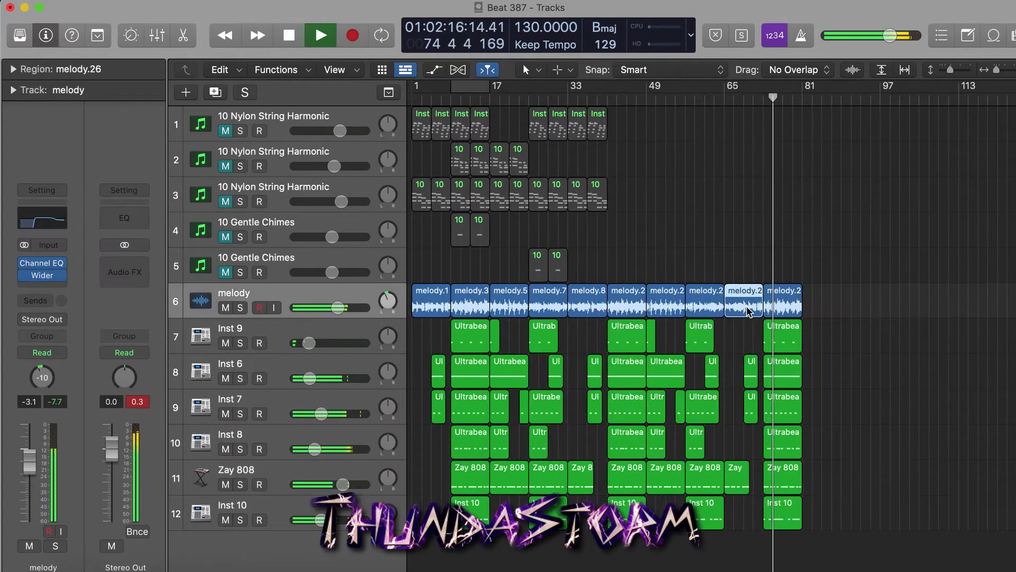
pyautogui.press('super+c')
pyautogui.press('super+v')
# - Copy the melody and Zay 808 regions to bar 81, trim Inst 9, and cycle bars 9–89
pyautogui.click(782, 476)
pyautogui.press('super+c')
pyautogui.press('super+v')
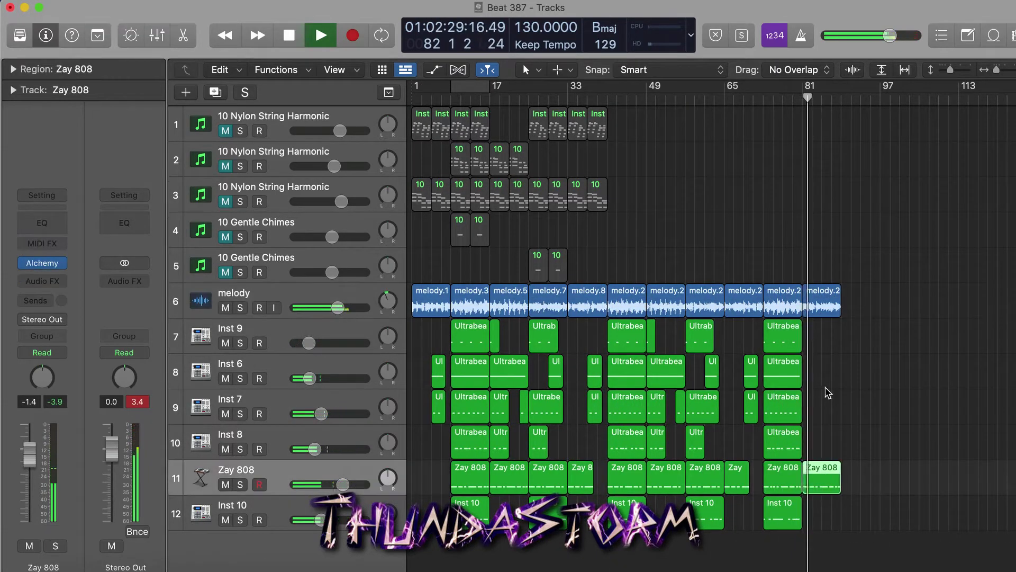
pyautogui.moveTo(804, 339); pyautogui.dragTo(811, 339)
pyautogui.click(437, 94)
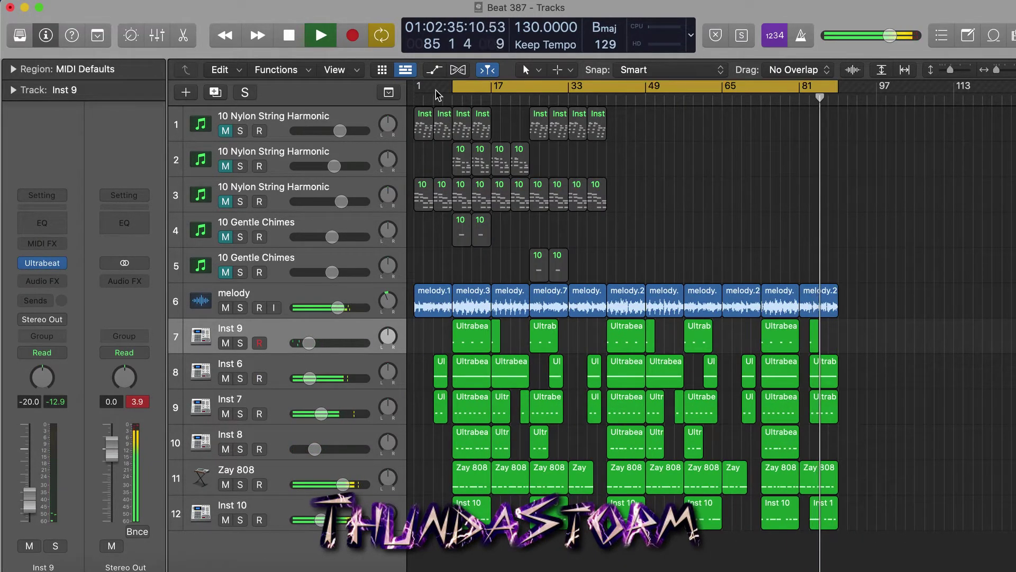